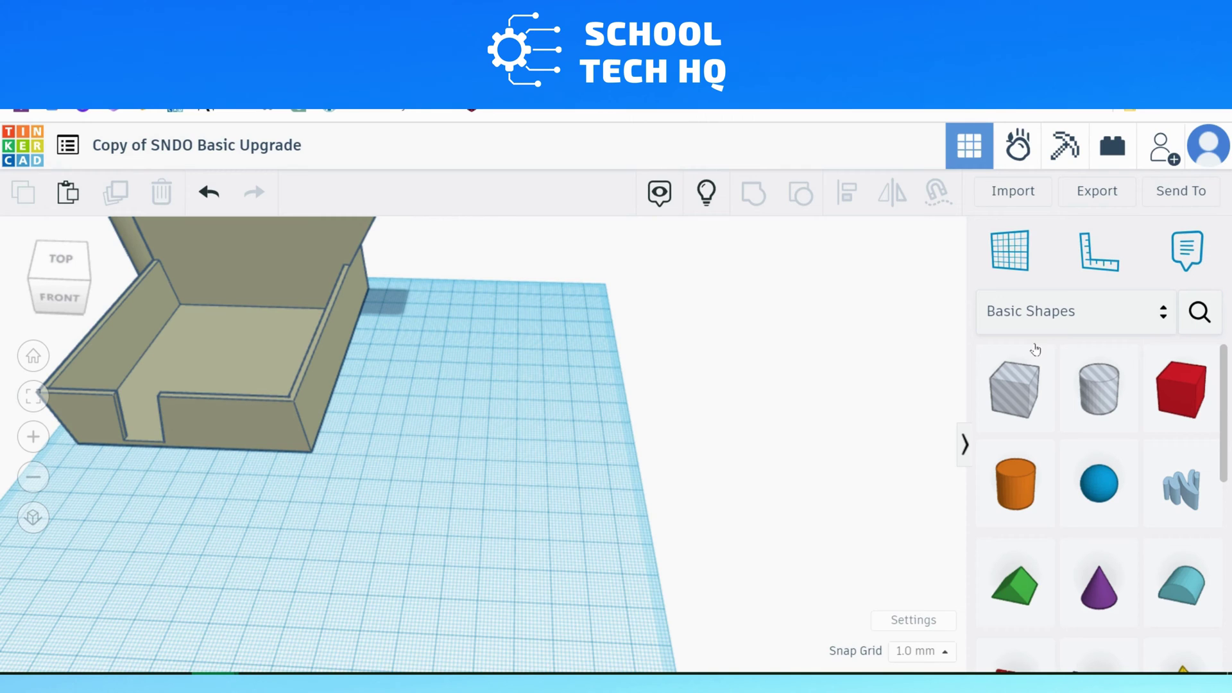
# Search the Community shapes for 'text' and browse the 34 matching results
pyautogui.click(1198, 314)
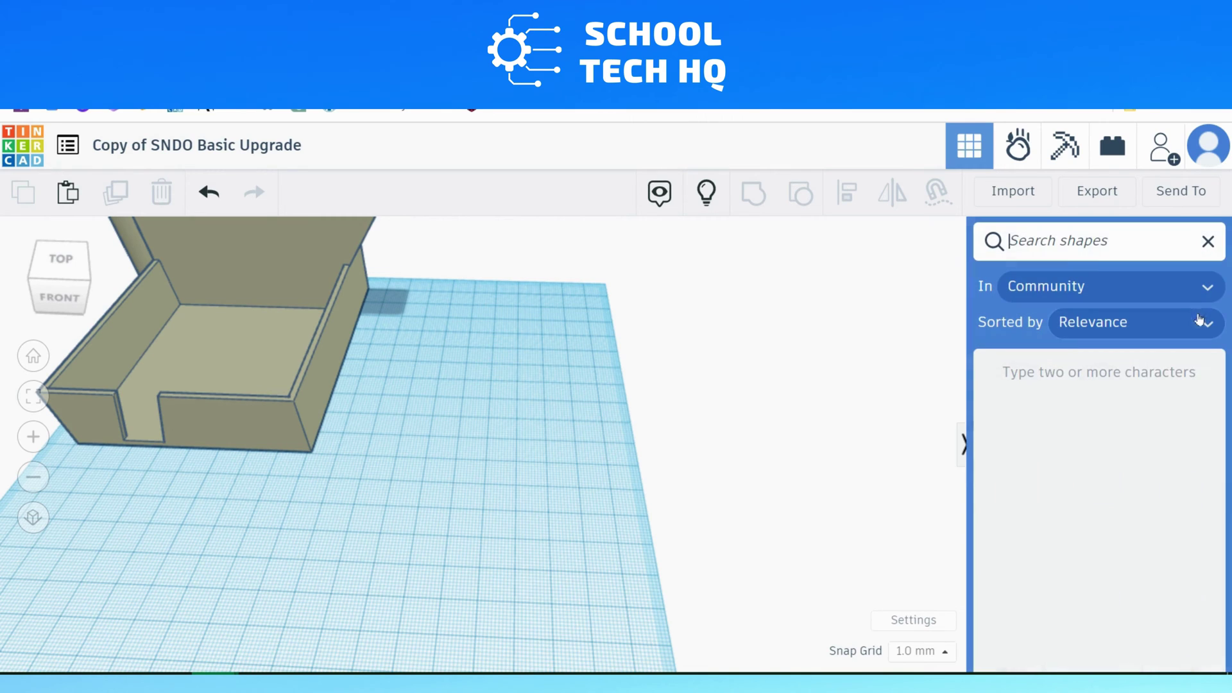
pyautogui.write('text')
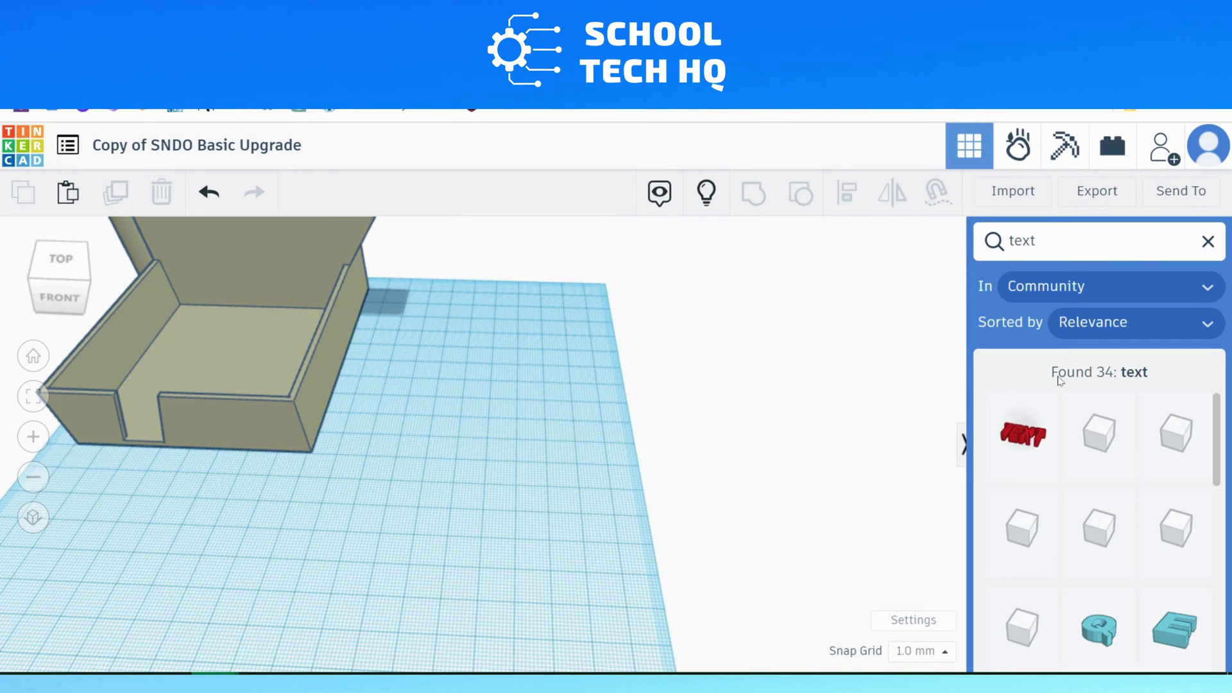
pyautogui.scroll(-3, 1048, 474)
pyautogui.scroll(-2, 1047, 478)
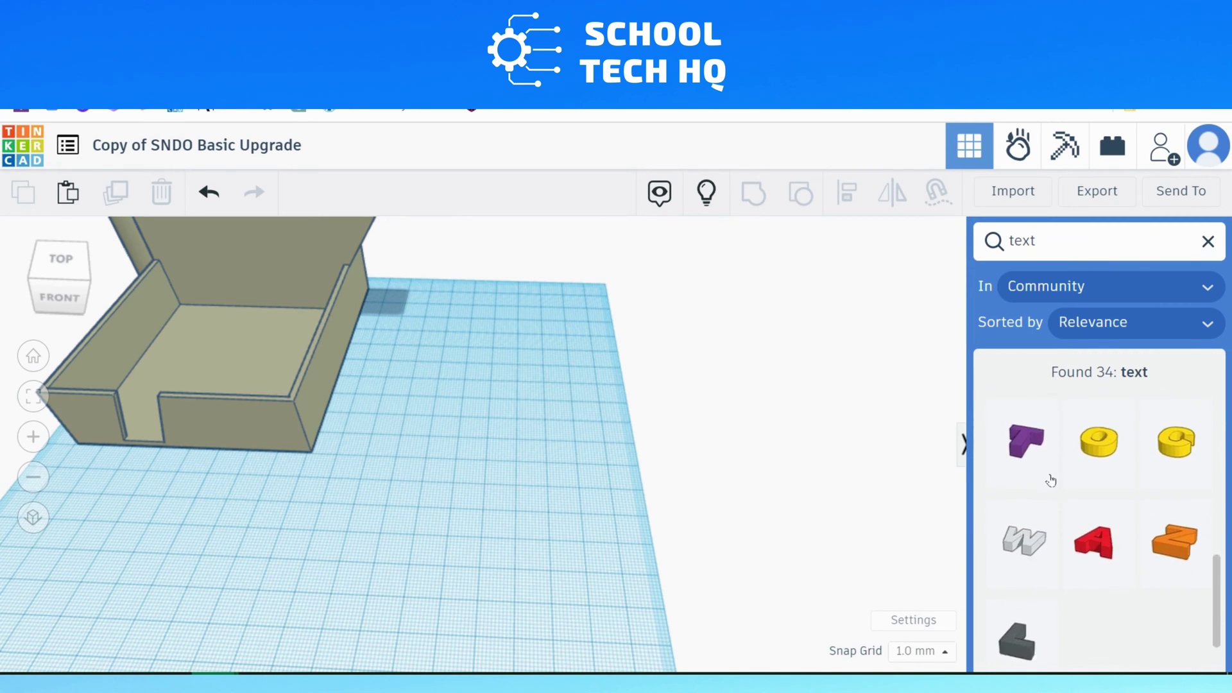
pyautogui.scroll(8, 1048, 478)
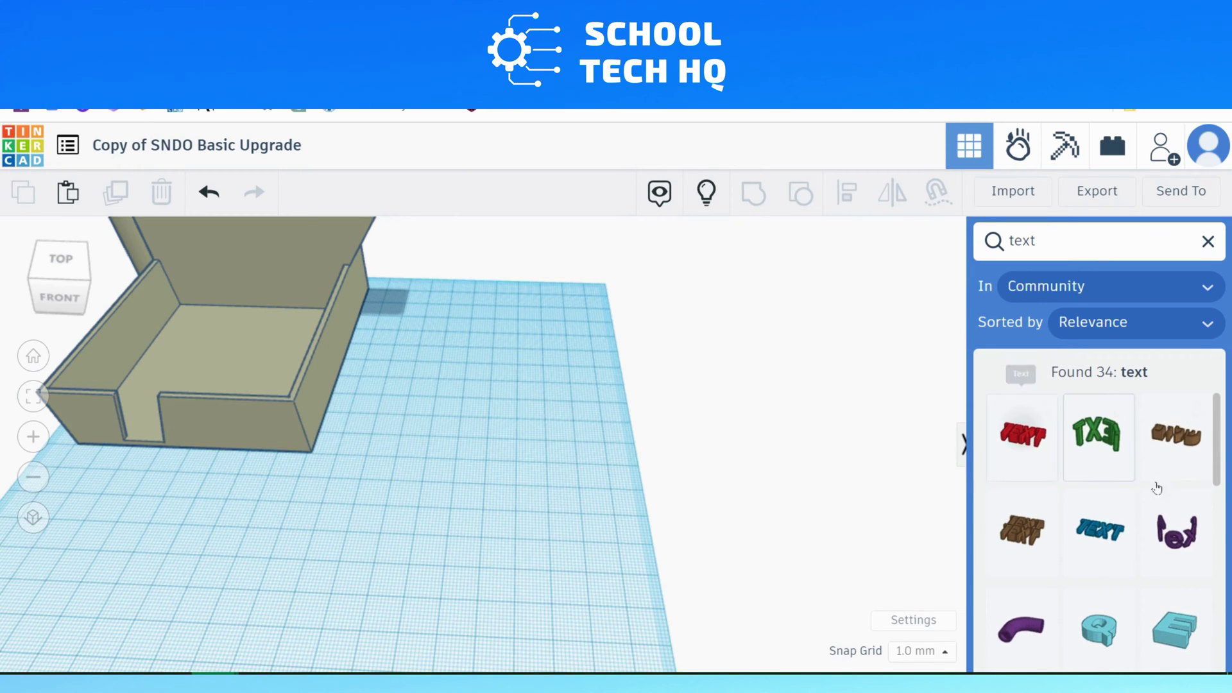
pyautogui.click(1086, 447)
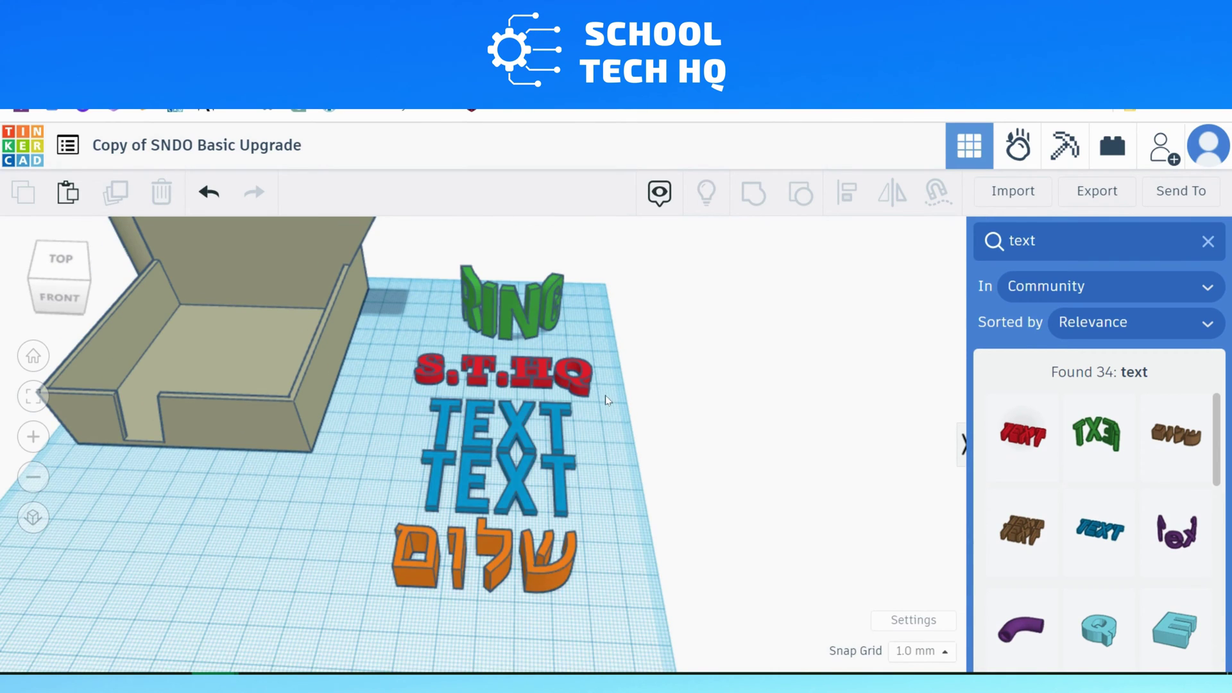
# Tilt the view, select the red S.T.HQ text, and try the Sans and Sans Mono fonts
pyautogui.moveTo(606, 395)
pyautogui.mouseDown(button='right')
pyautogui.moveTo(608, 443)
pyautogui.moveTo(606, 407)
pyautogui.mouseUp(button='right')
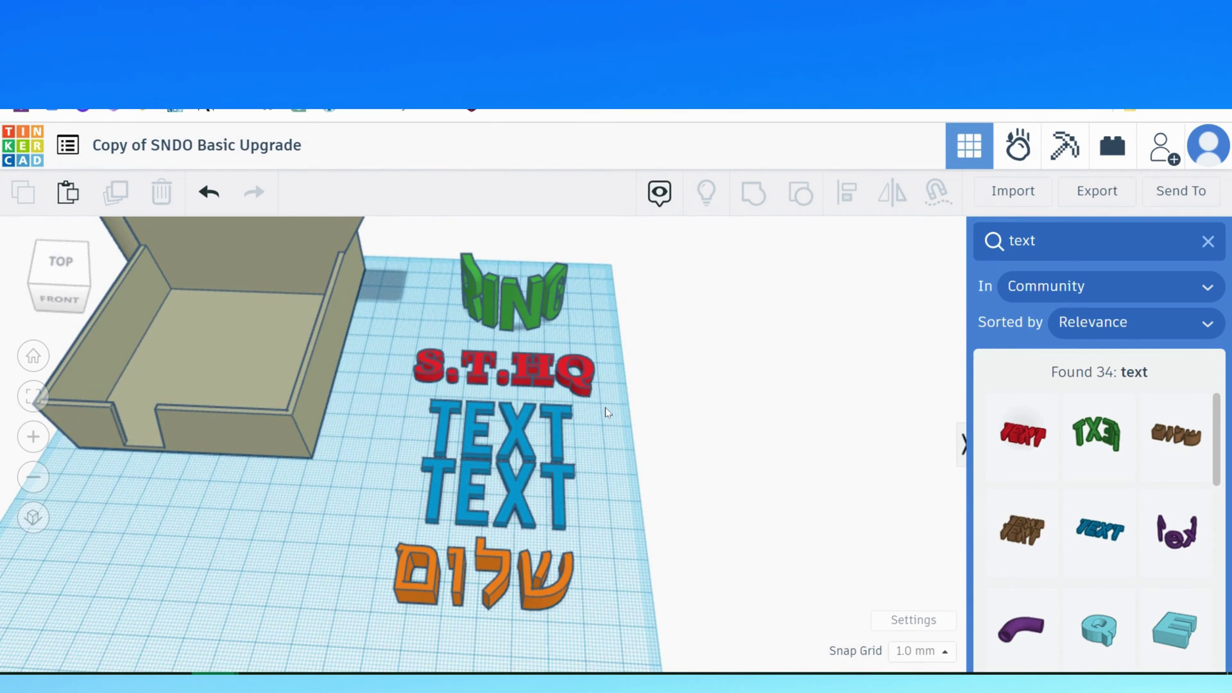
pyautogui.click(585, 383)
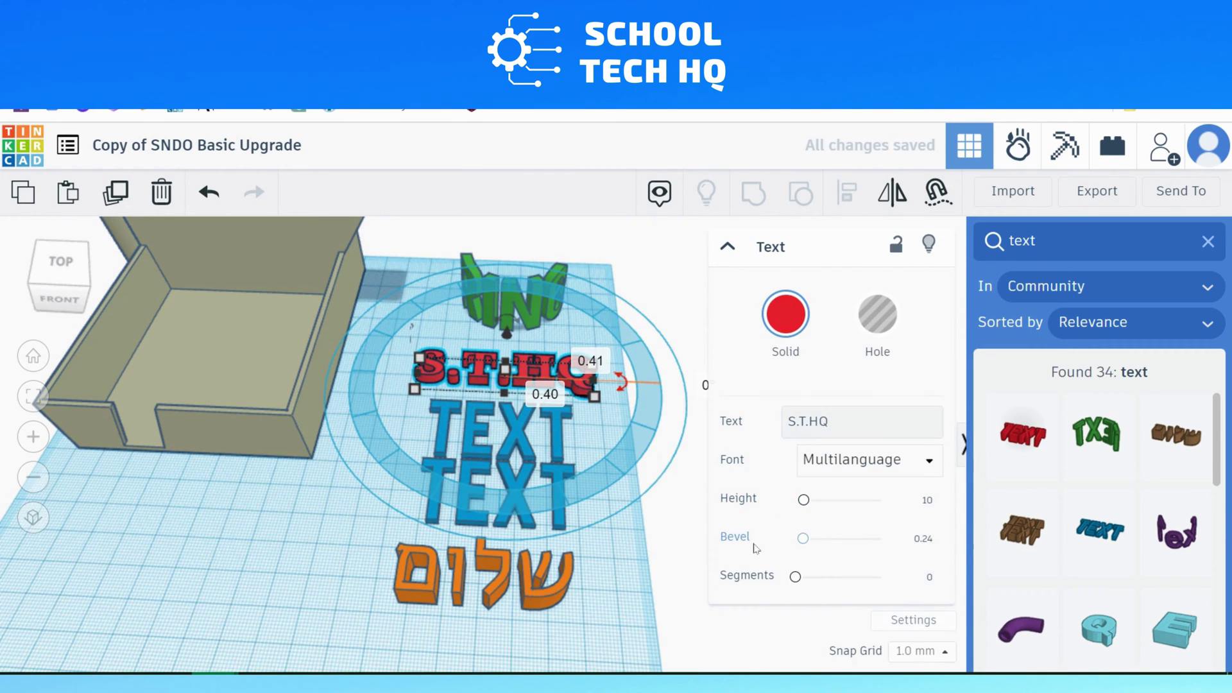
pyautogui.click(869, 466)
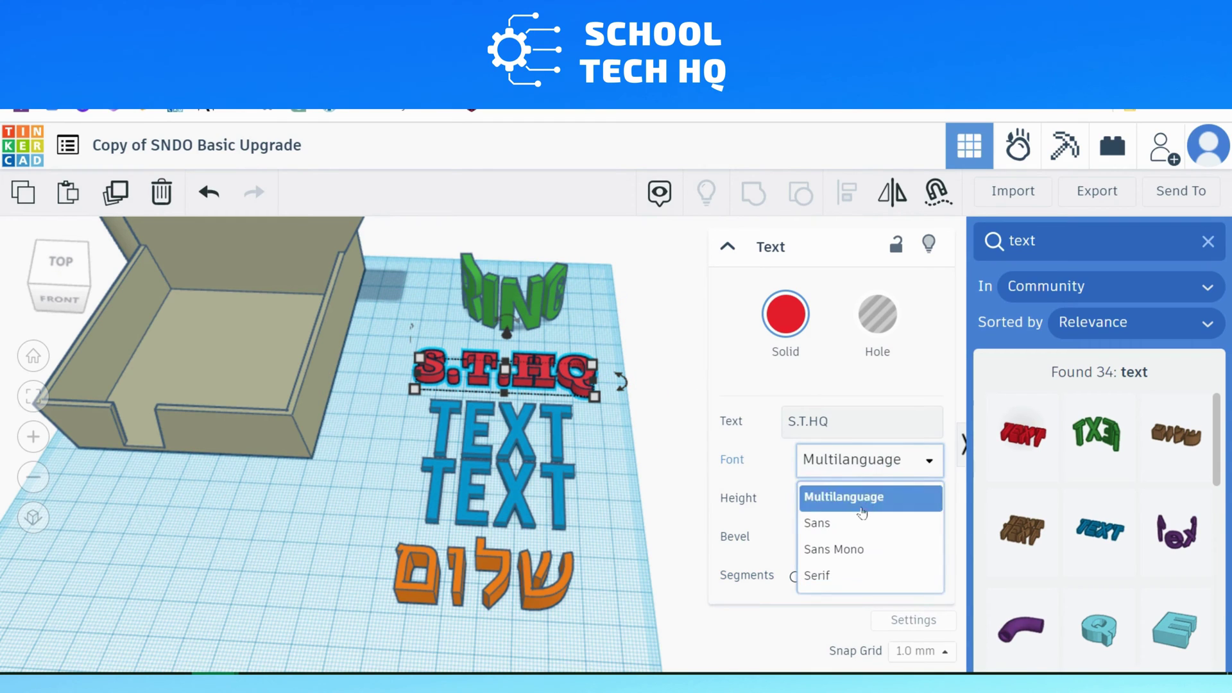
pyautogui.click(849, 523)
pyautogui.click(883, 470)
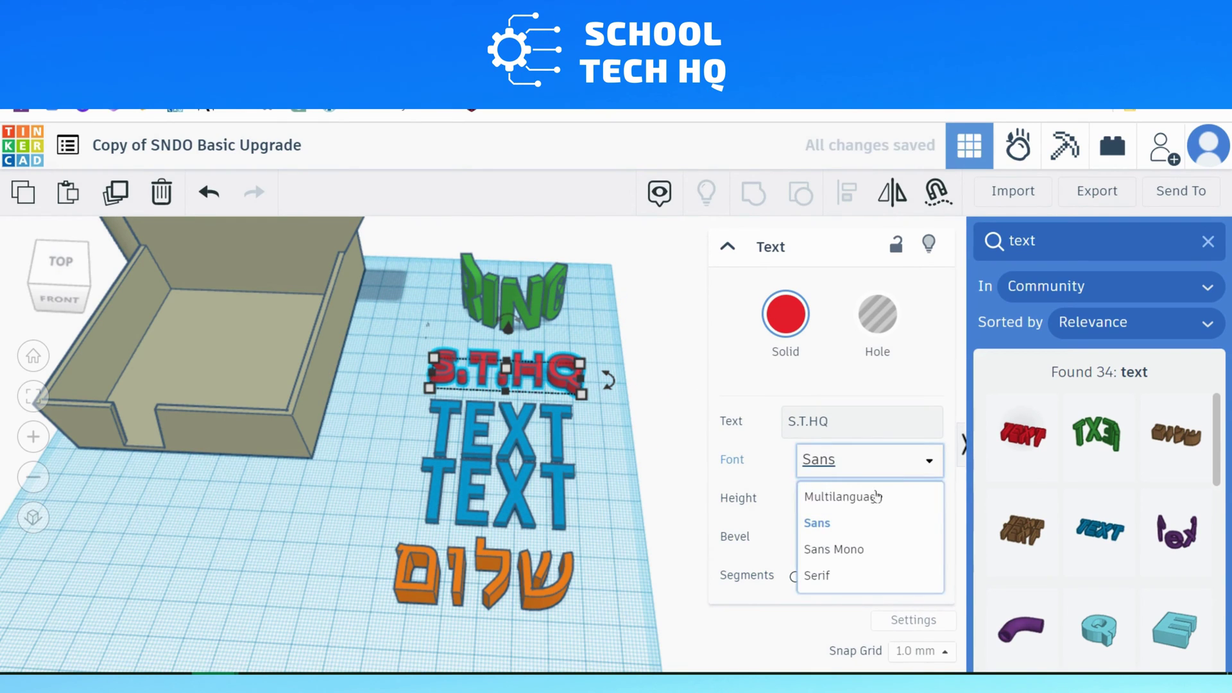
pyautogui.click(863, 550)
# Try Serif on S.T.HQ, return it to Multilanguage, then select the green RING shape
pyautogui.click(888, 462)
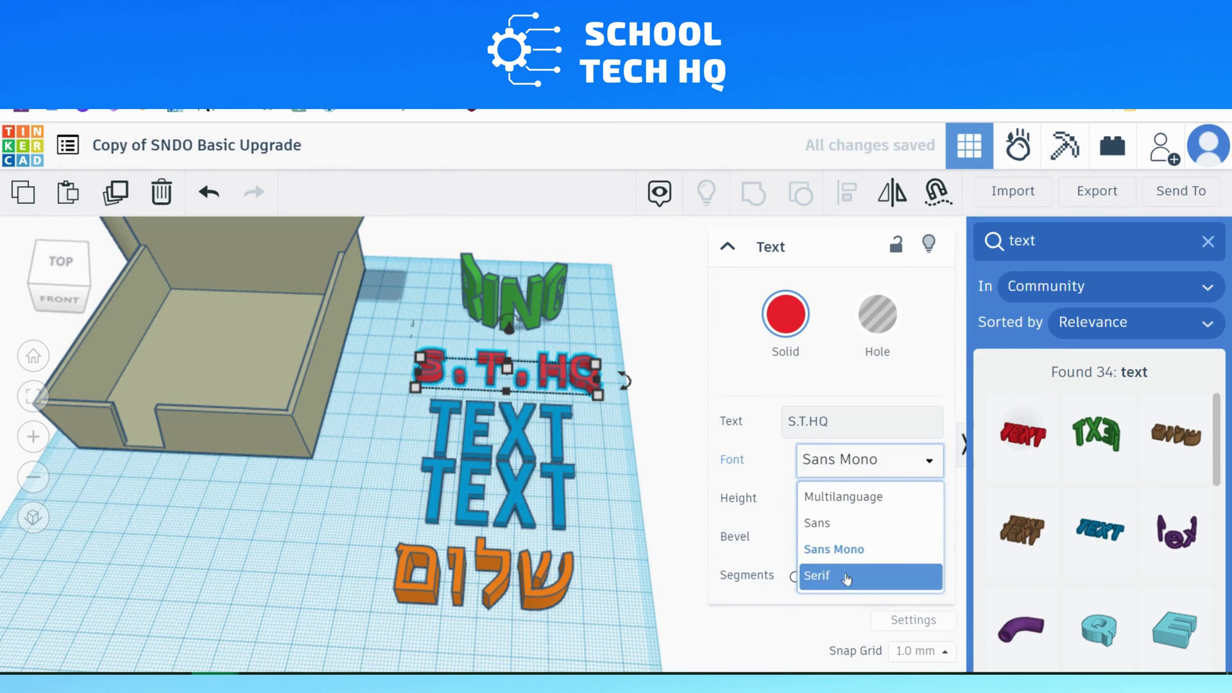
pyautogui.click(853, 576)
pyautogui.click(883, 459)
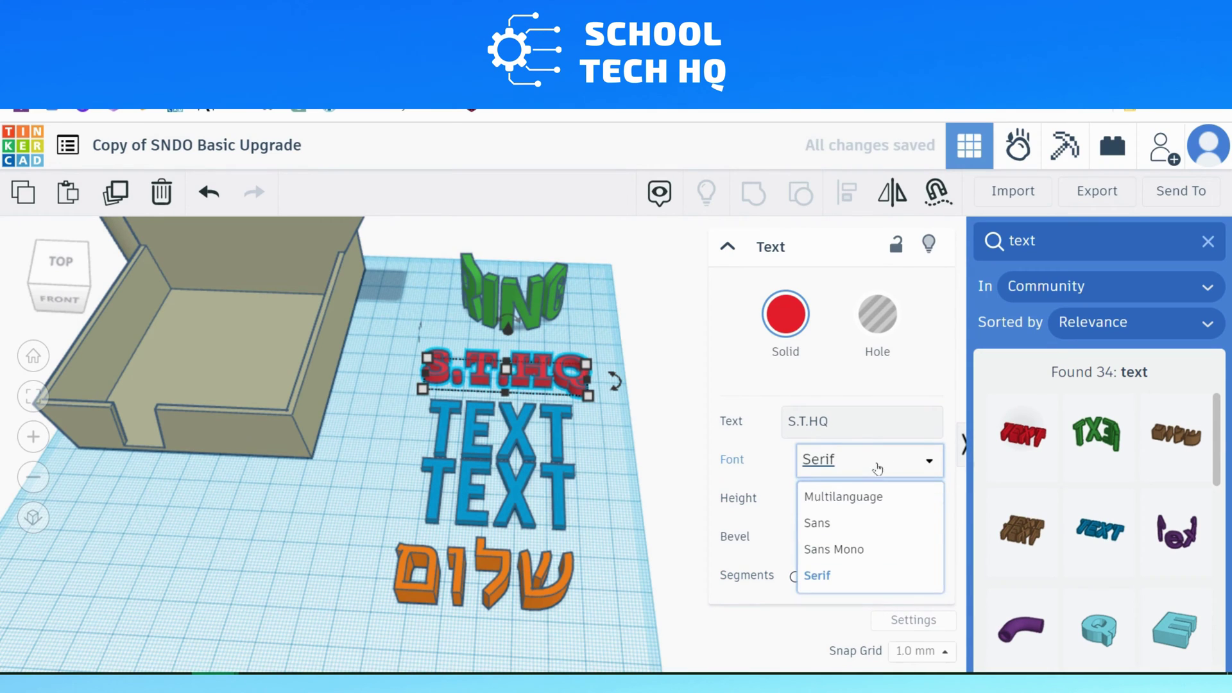
pyautogui.click(838, 496)
pyautogui.click(526, 307)
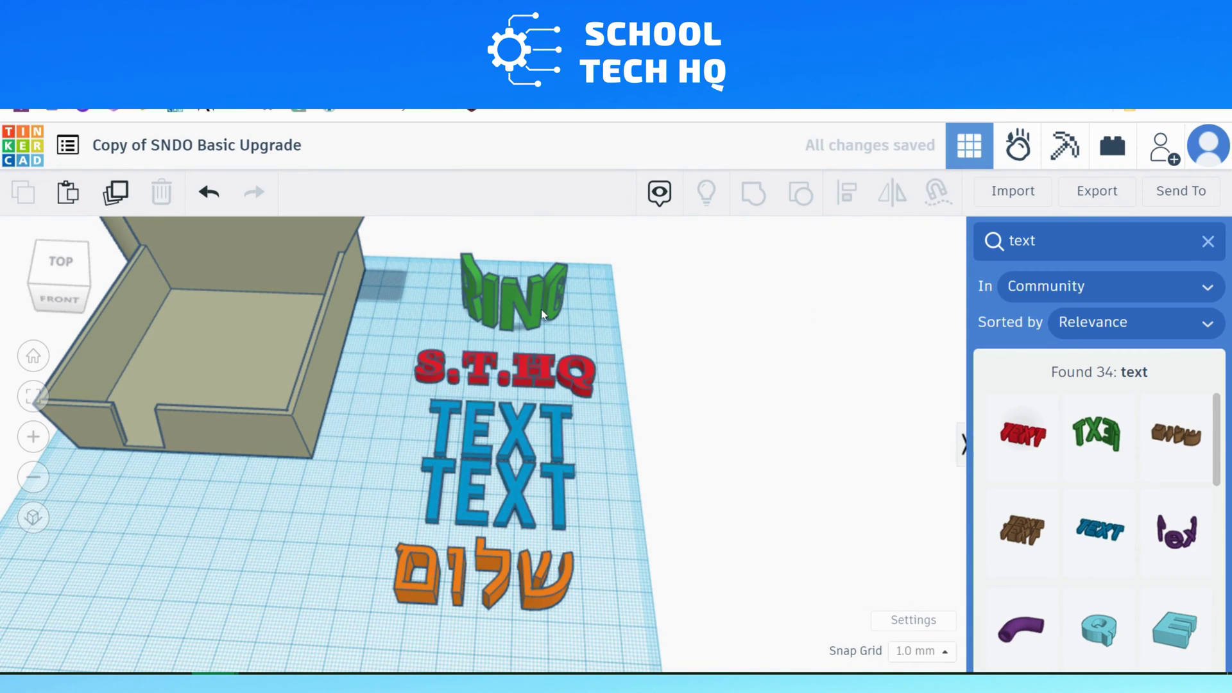
pyautogui.click(541, 309)
# Cycle the RING text through Majorsnafu and Techniqu fonts, then back to Bebas
pyautogui.click(835, 426)
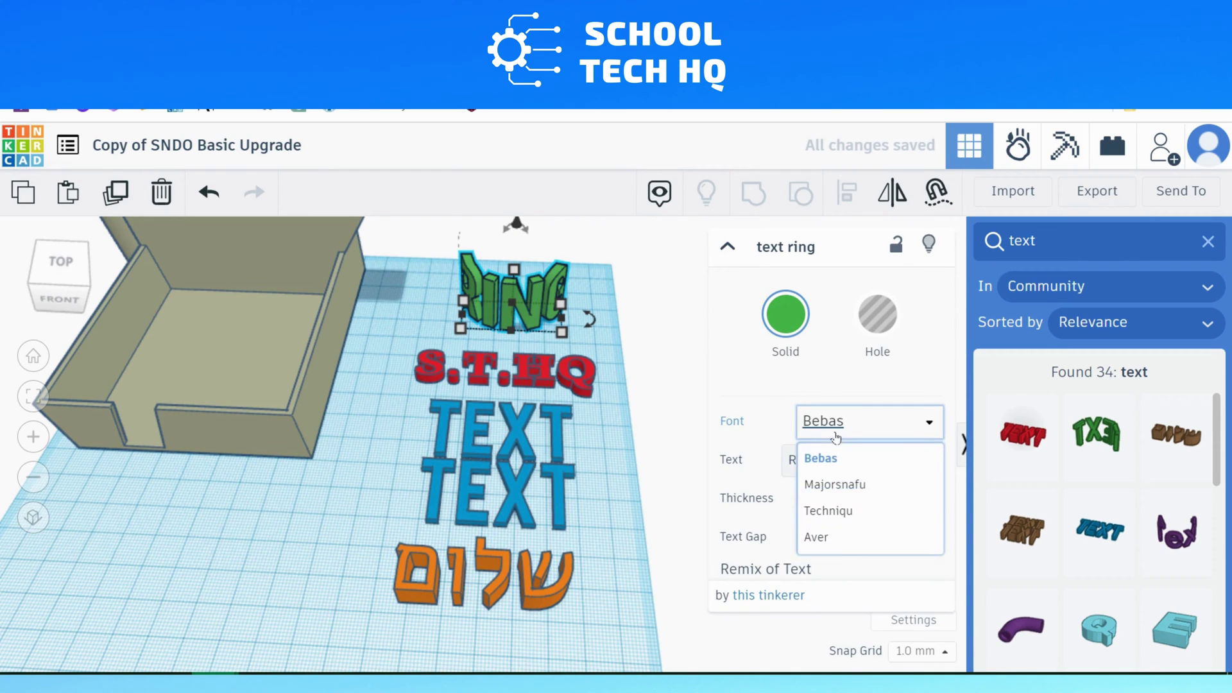
pyautogui.click(852, 484)
pyautogui.click(840, 421)
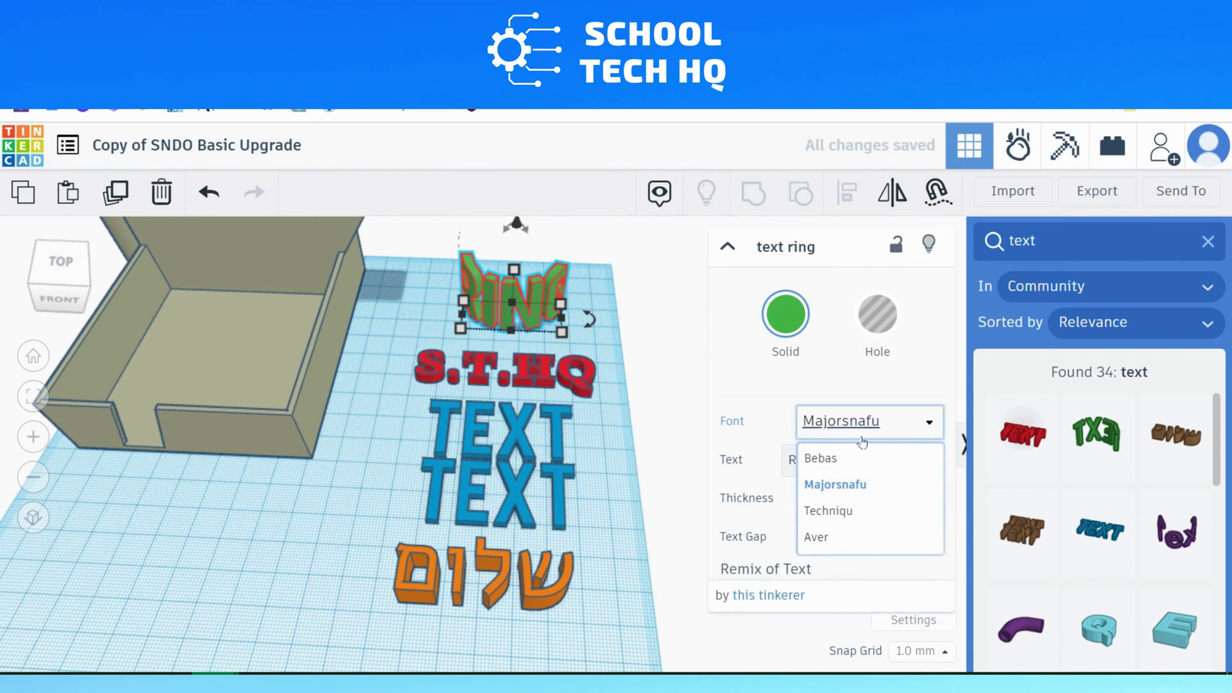
pyautogui.click(851, 520)
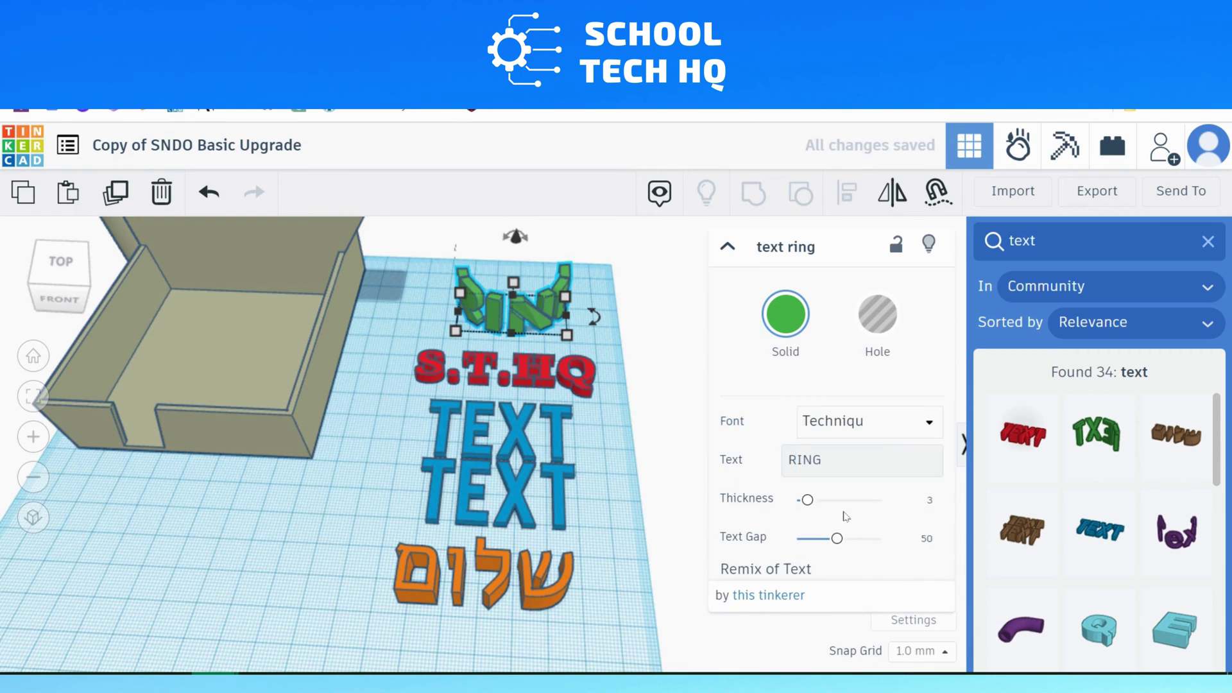
pyautogui.click(828, 421)
pyautogui.click(845, 458)
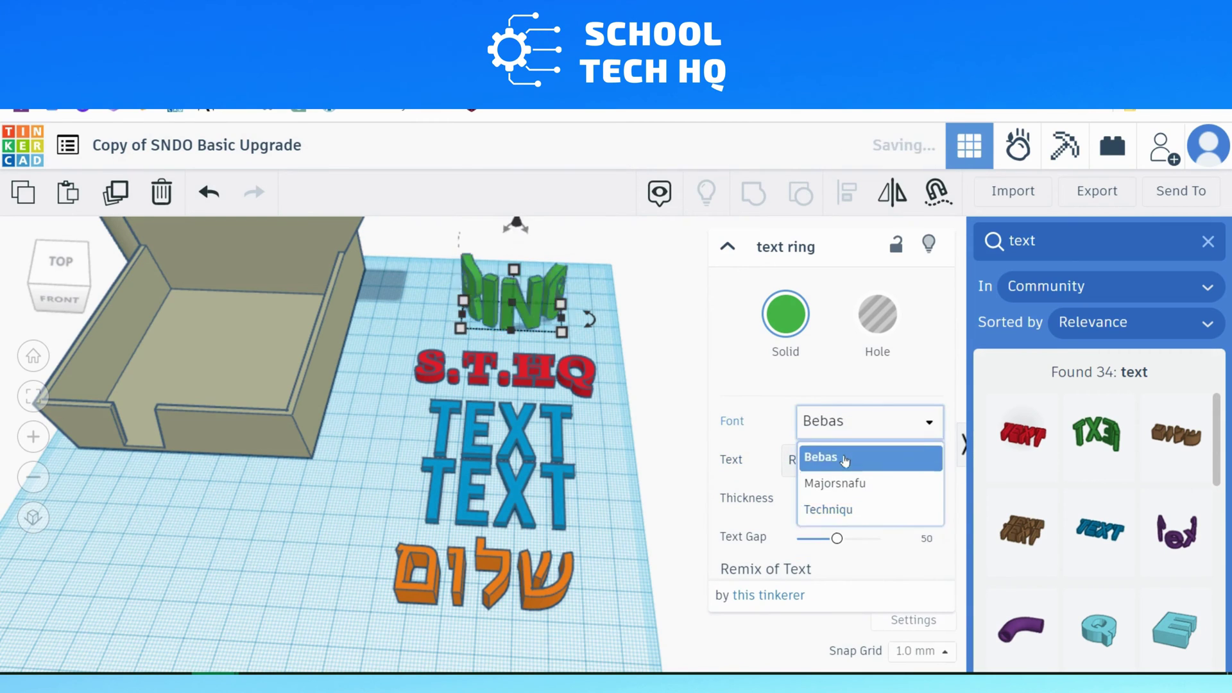
pyautogui.click(616, 578)
# Switch the orange Hebrew text to KtavYad regular, then back to Alef regular
pyautogui.click(551, 596)
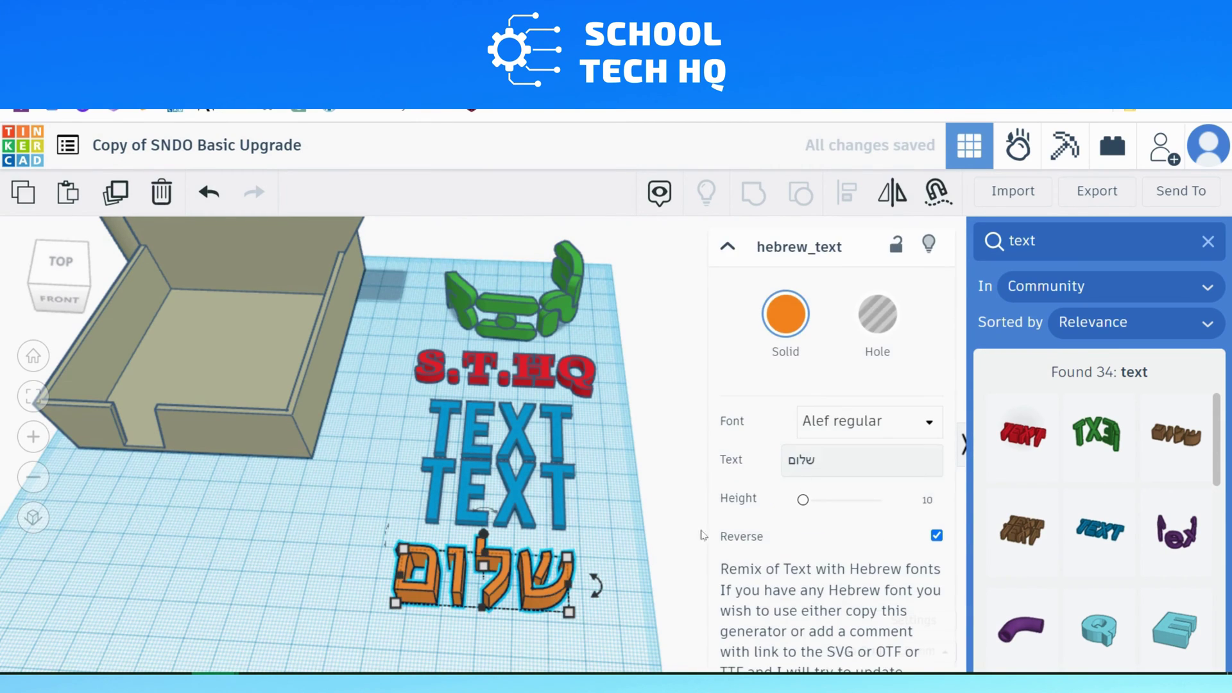
pyautogui.click(867, 421)
pyautogui.click(857, 510)
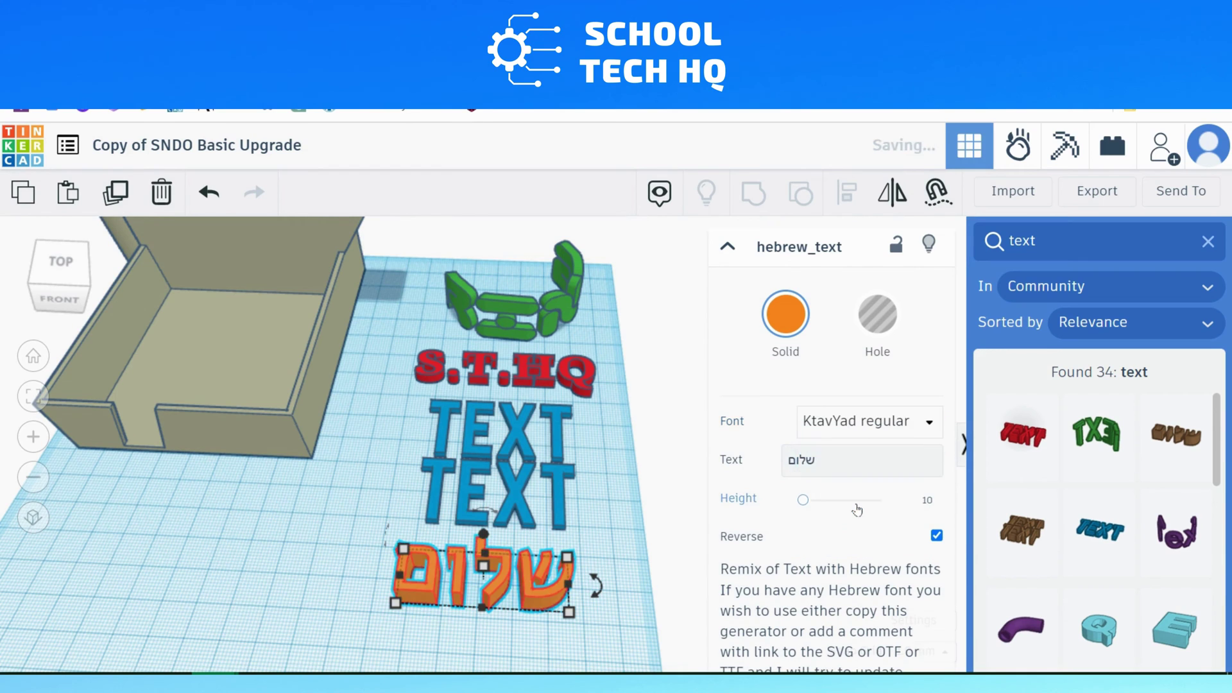
pyautogui.click(881, 424)
pyautogui.click(841, 459)
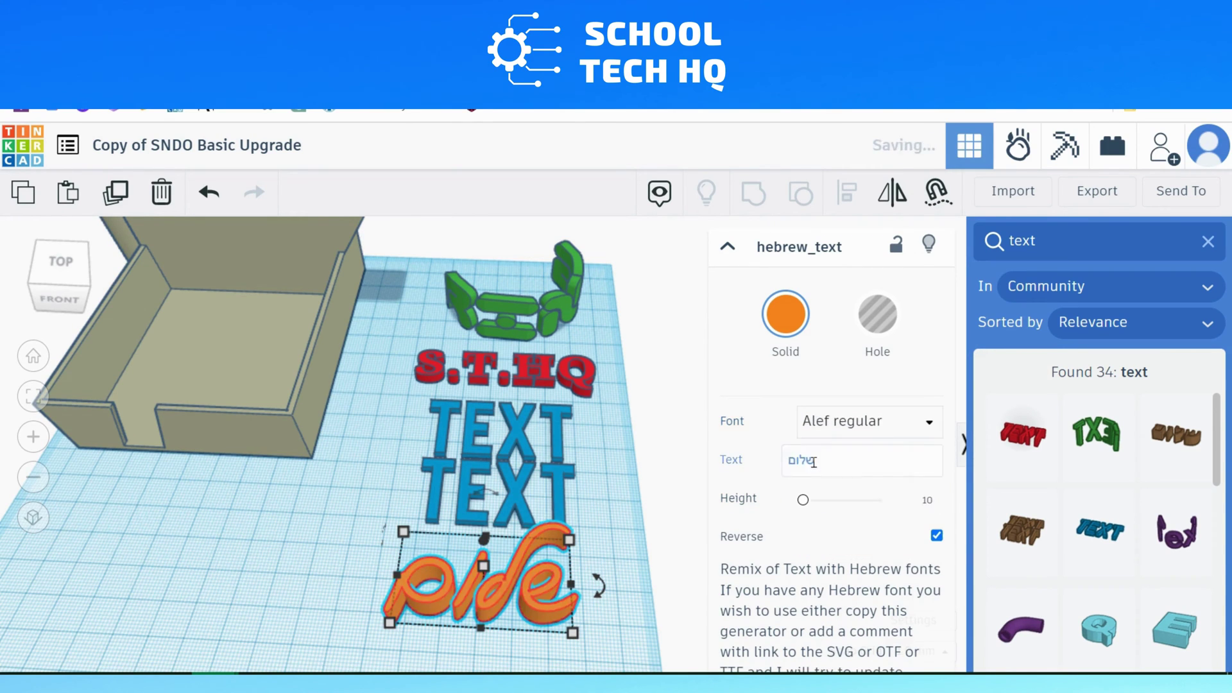
# Check the blue TEXT shape's font and colour presets, then hide the shapes panel
pyautogui.click(866, 426)
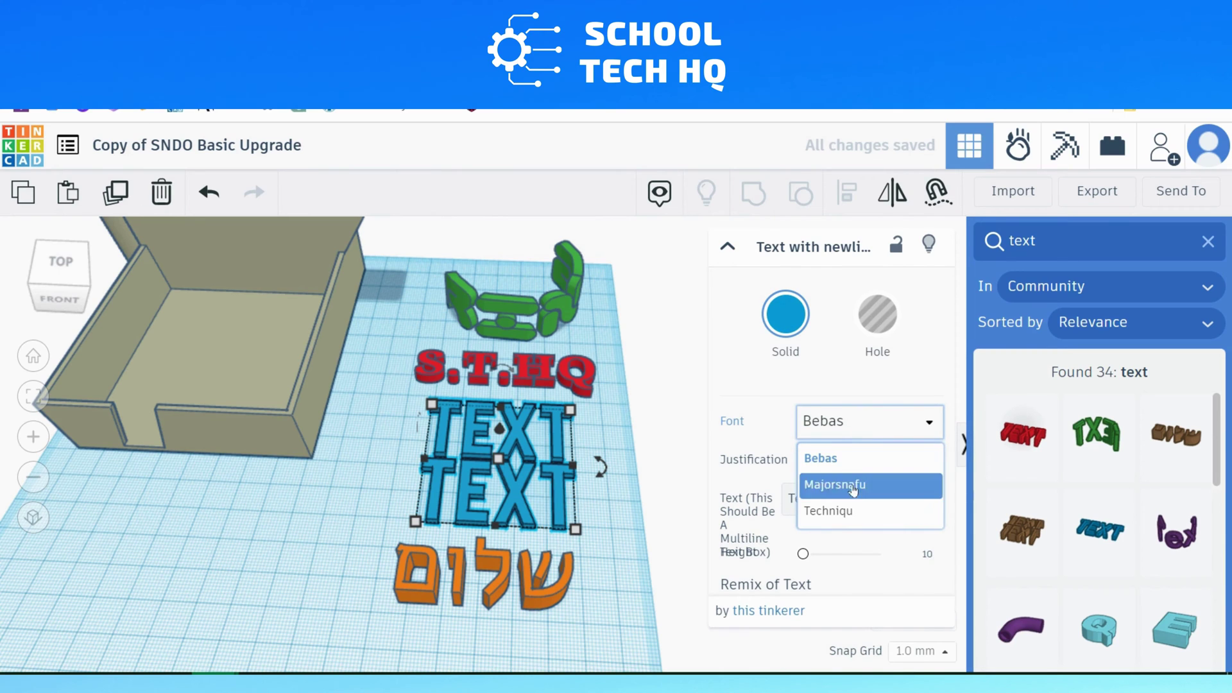
pyautogui.click(820, 375)
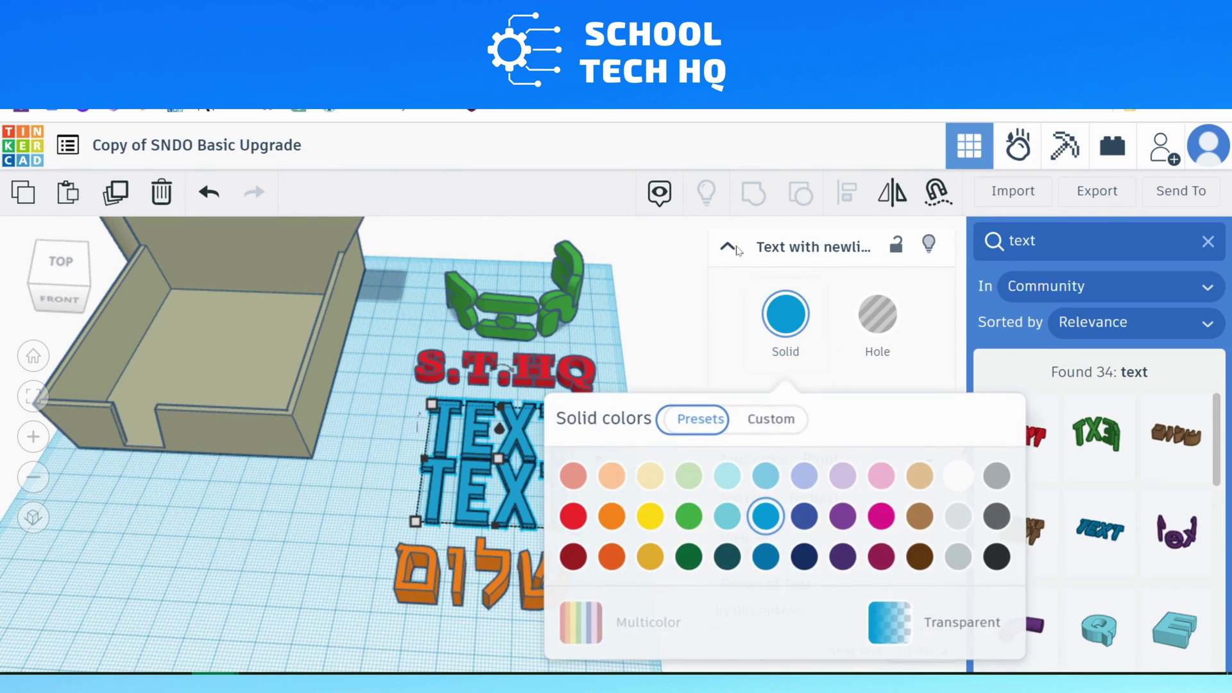
pyautogui.click(727, 247)
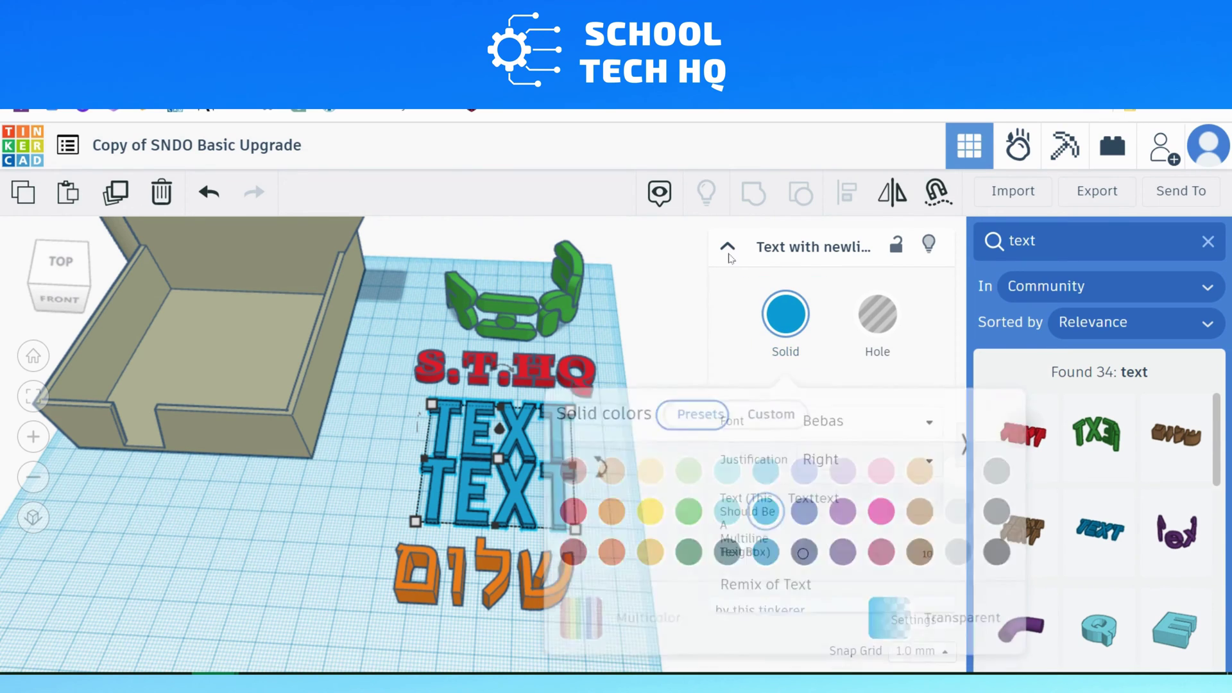
pyautogui.click(962, 449)
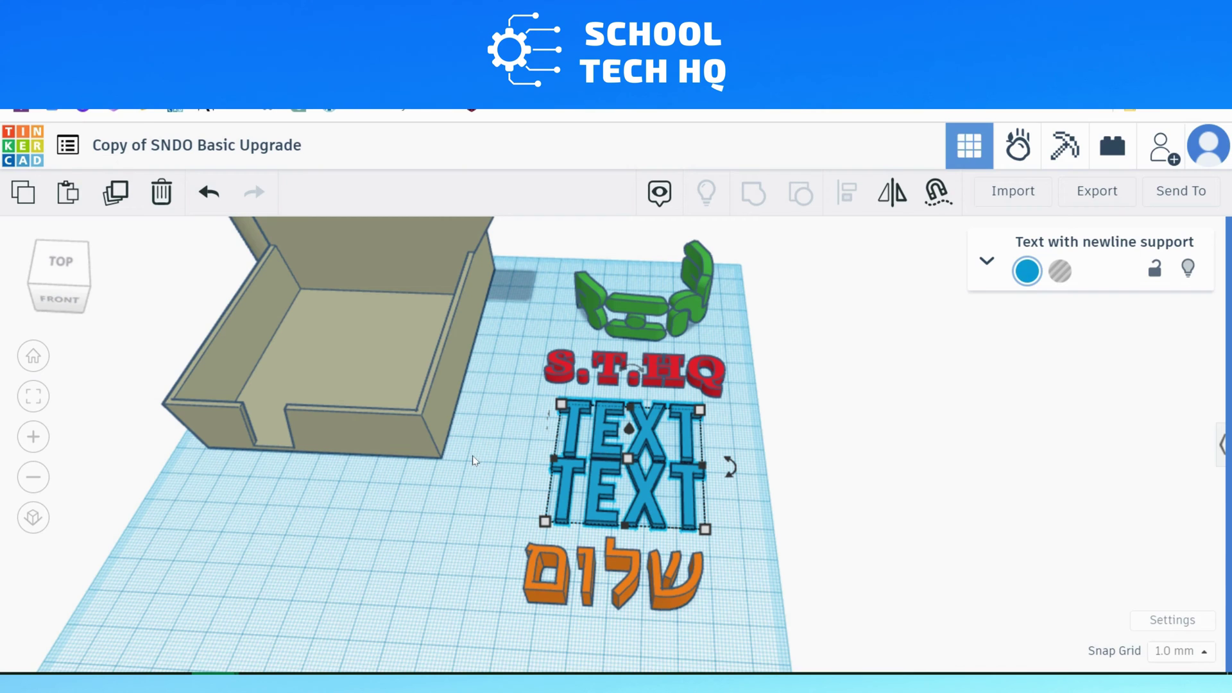
# Orbit and zoom around the box, then reopen the Community 'text' shape results
pyautogui.moveTo(473, 460); pyautogui.dragTo(386, 347, button='right')
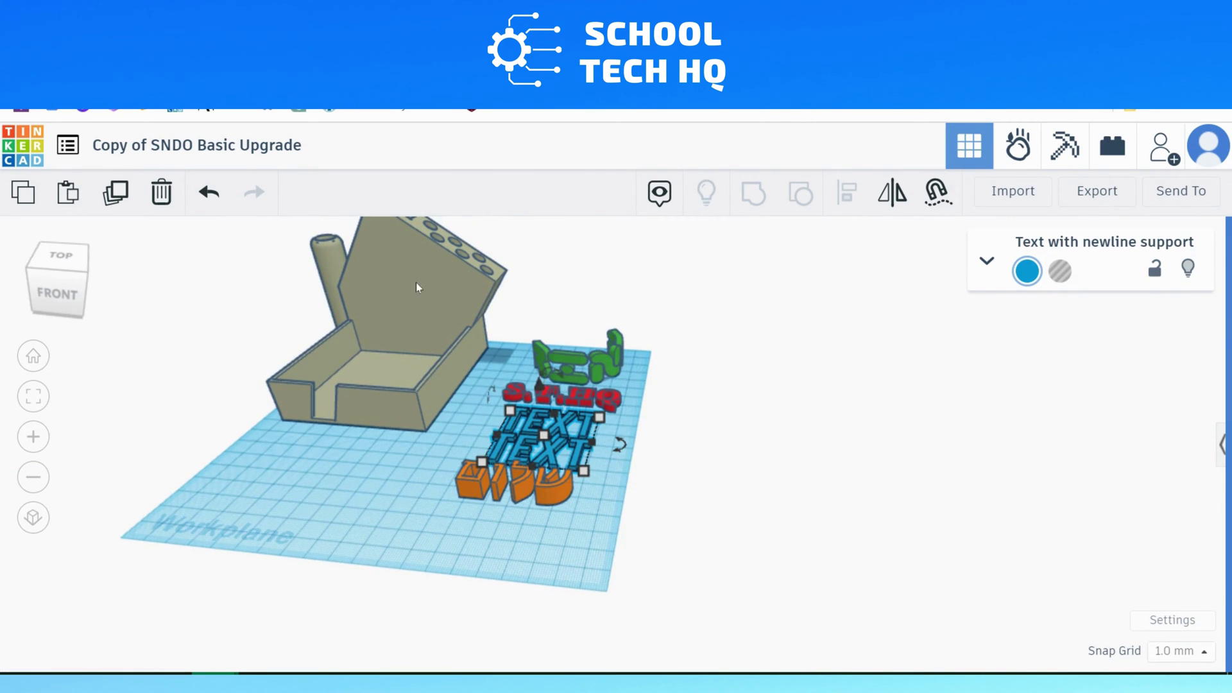
pyautogui.moveTo(447, 491); pyautogui.dragTo(495, 513, button='right')
pyautogui.scroll(4, 495, 514)
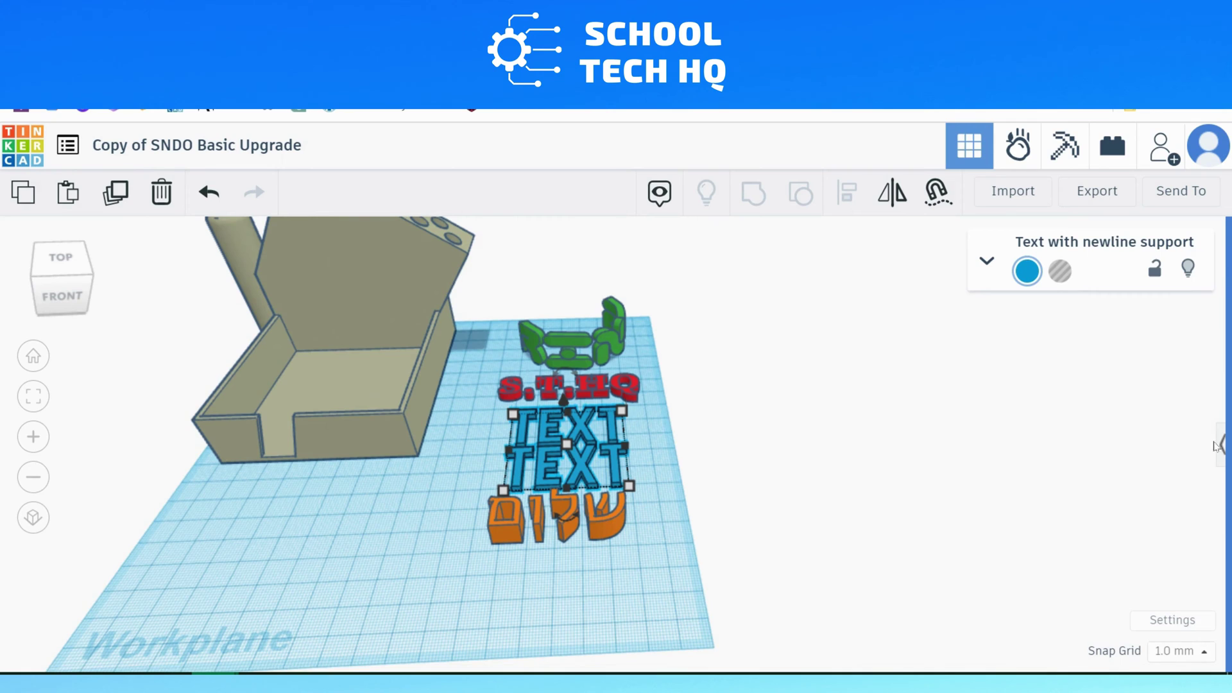
pyautogui.click(1219, 446)
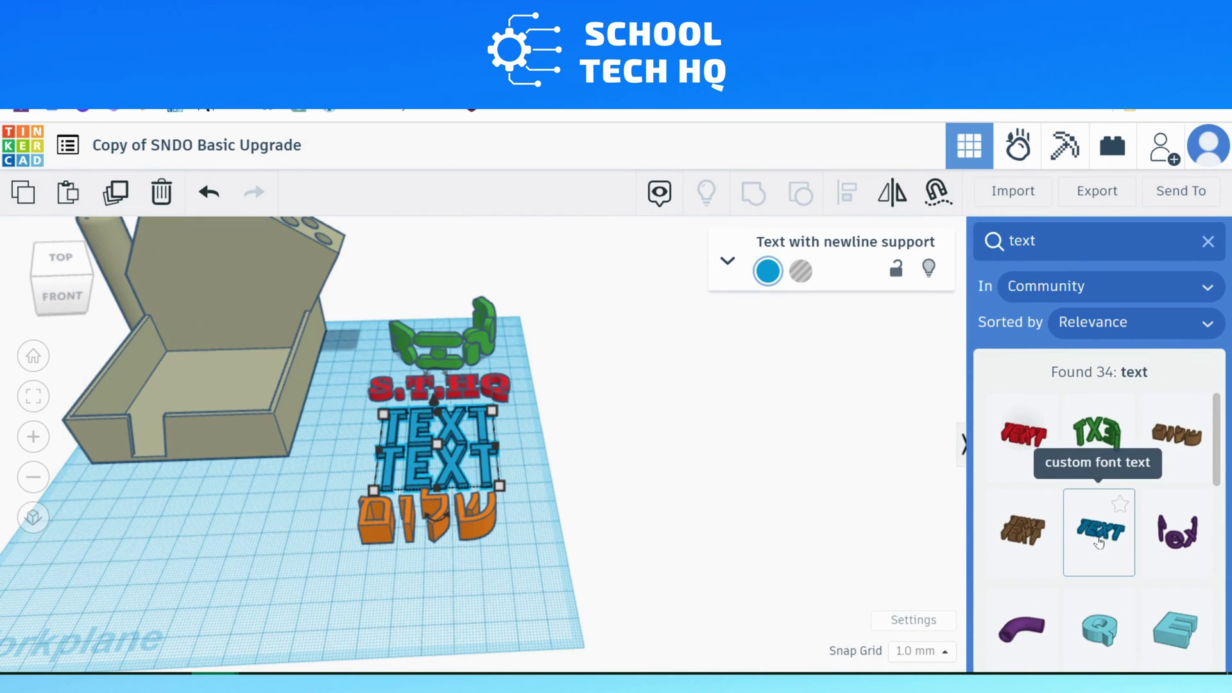
# Add a scaled-down custom font text shape, frame it with F, and open its text settings
pyautogui.moveTo(1100, 541); pyautogui.dragTo(124, 526)
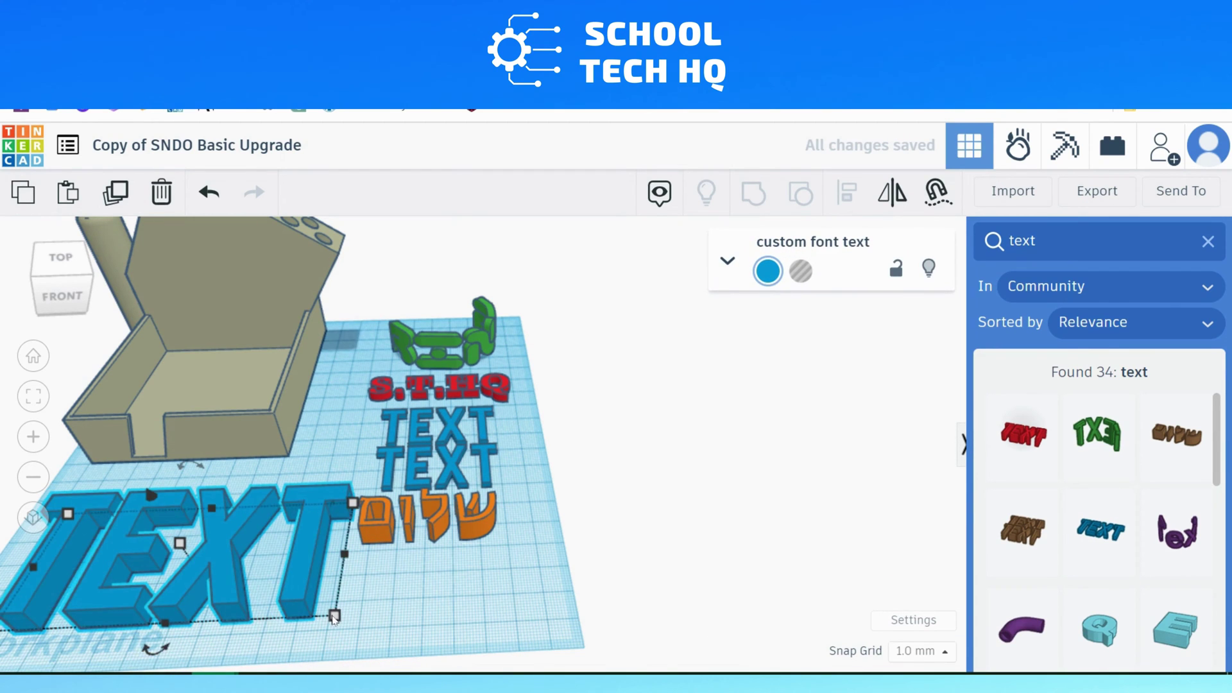
pyautogui.moveTo(334, 617); pyautogui.dragTo(196, 563)
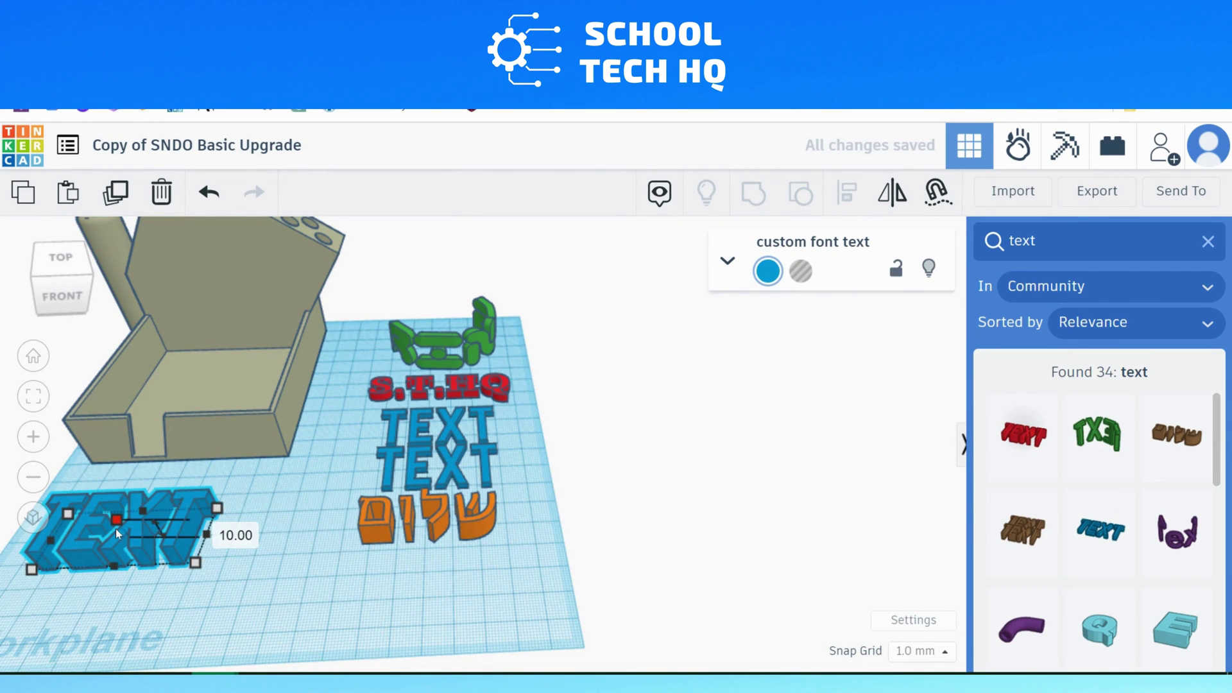
pyautogui.press('f')
pyautogui.click(727, 260)
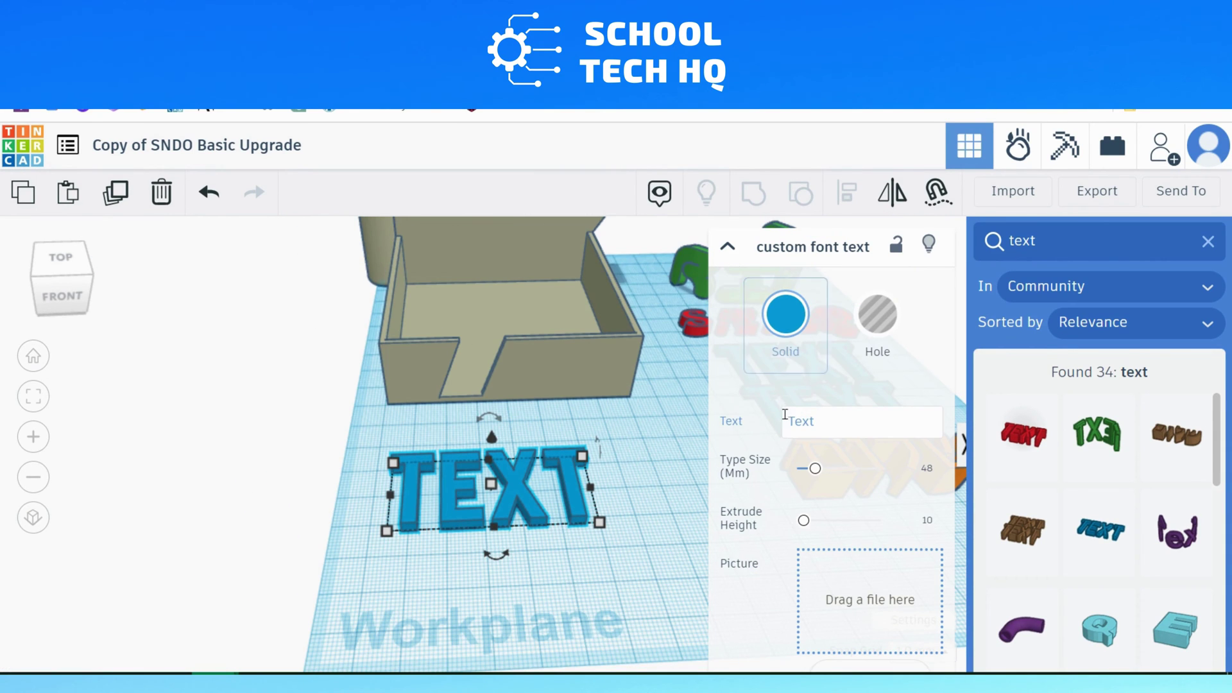
pyautogui.click(815, 417)
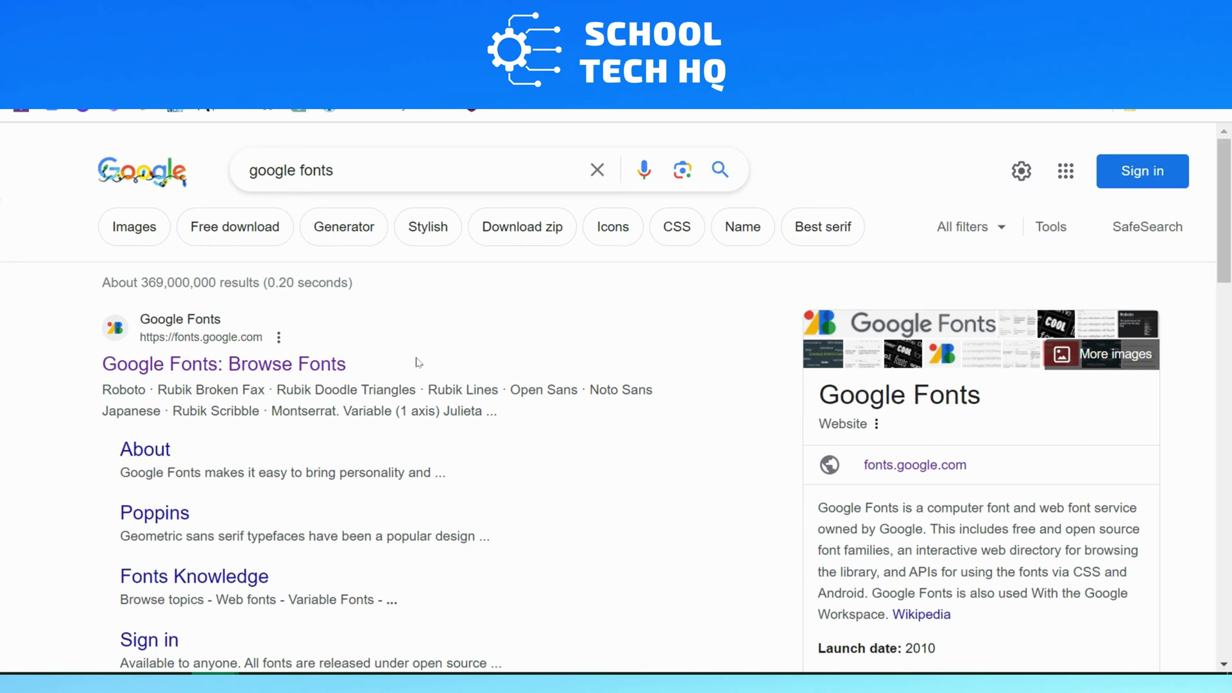
# Browse the web search results for Google Fonts
pyautogui.scroll(-1, 418, 362)
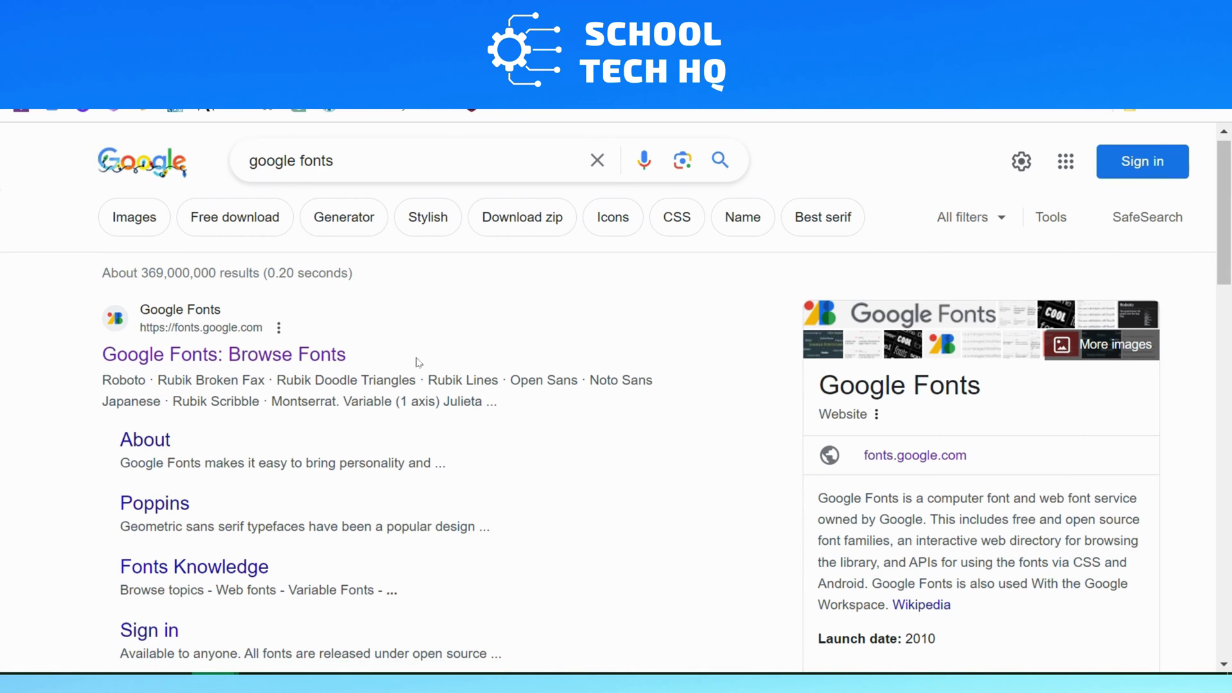
pyautogui.scroll(1, 419, 365)
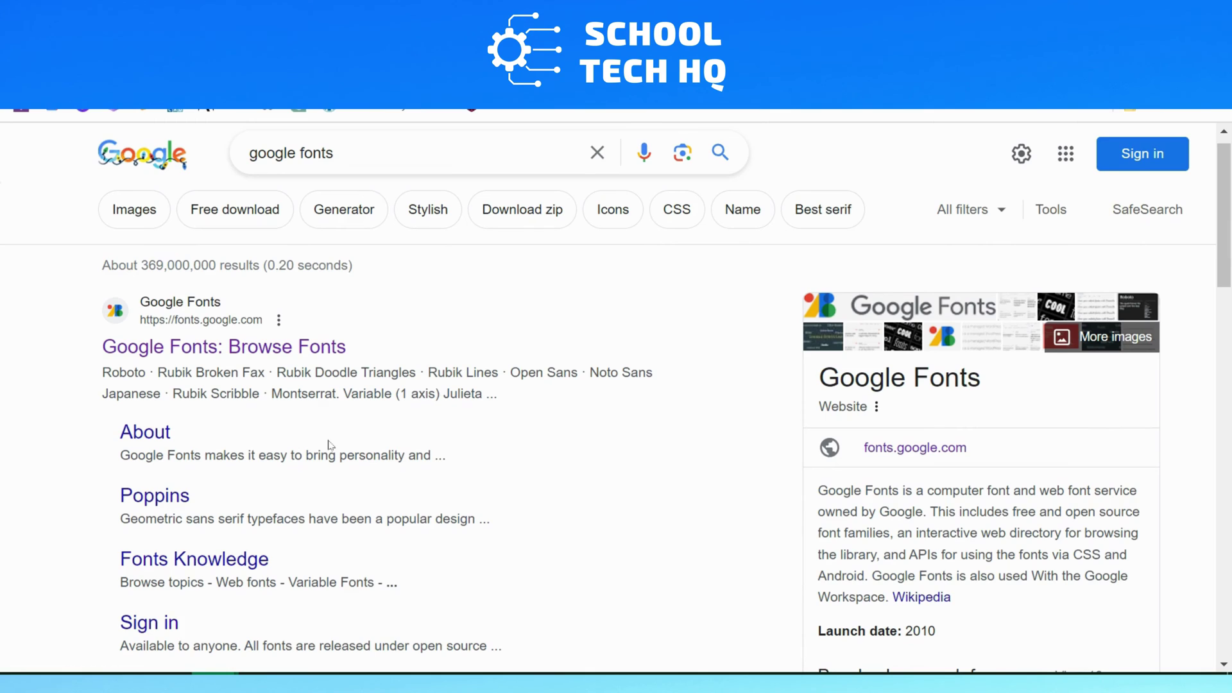
pyautogui.scroll(-1, 330, 443)
pyautogui.scroll(1, 333, 388)
# Open Google Fonts and preview all families with 'Welcome to School Tech HQ.'
pyautogui.click(322, 335)
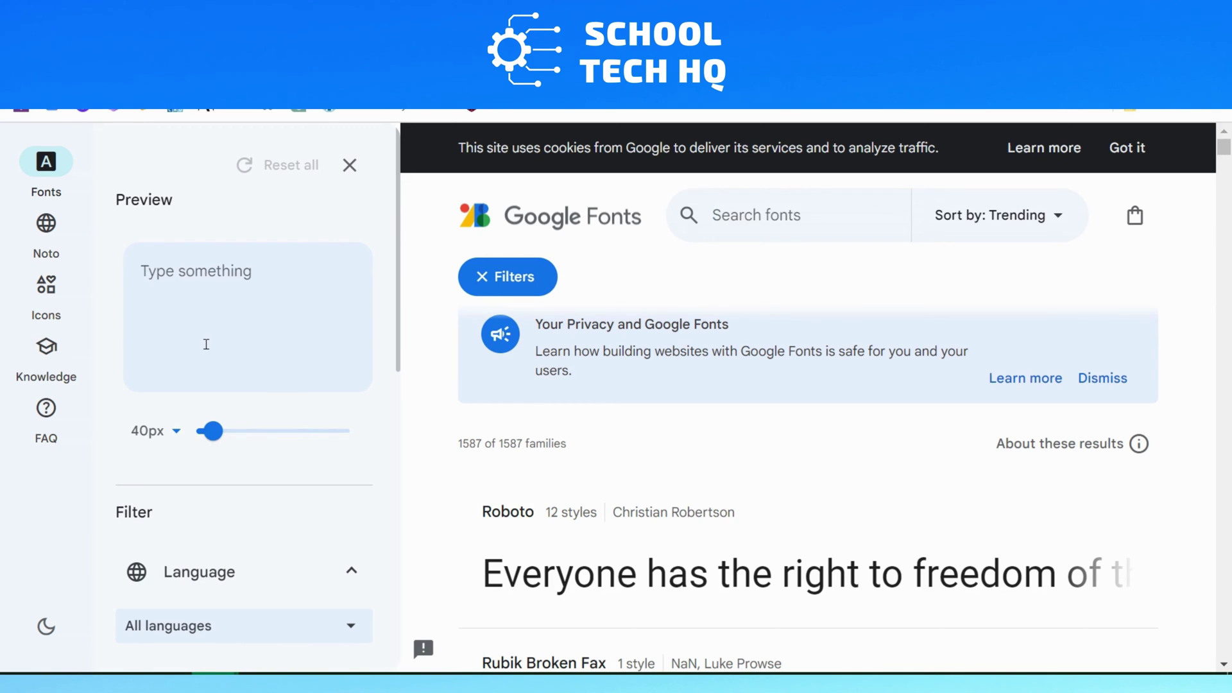
pyautogui.scroll(-1, 206, 345)
pyautogui.click(208, 265)
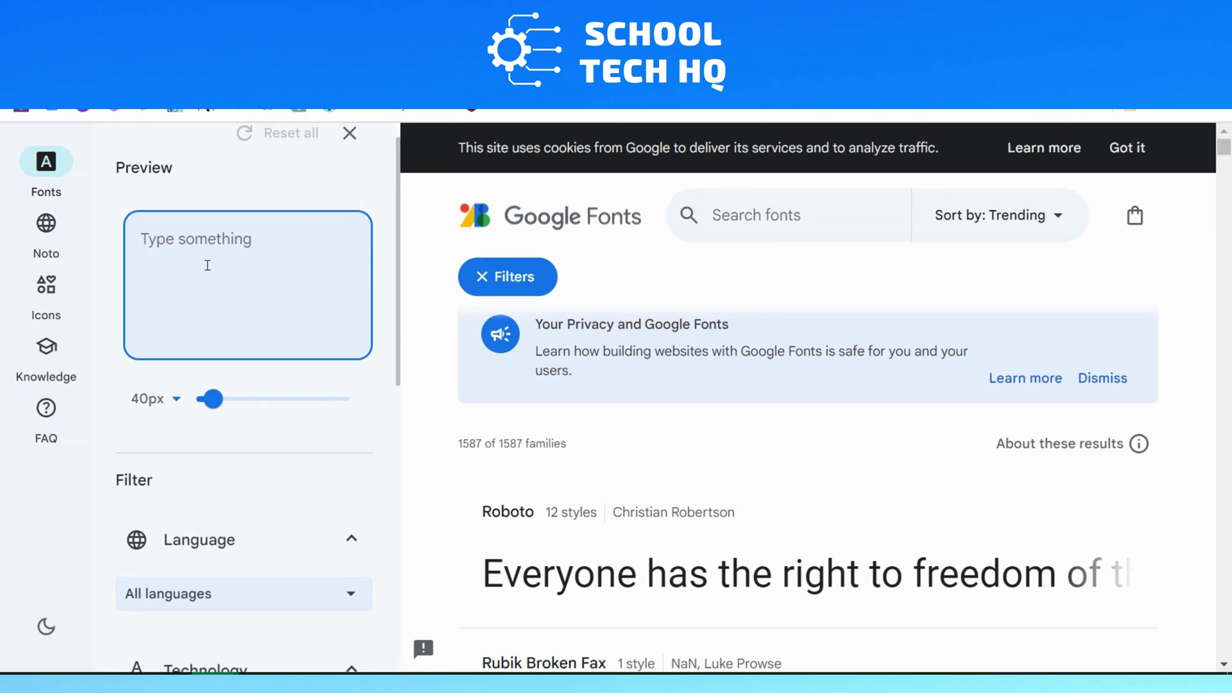
pyautogui.write('Welc')
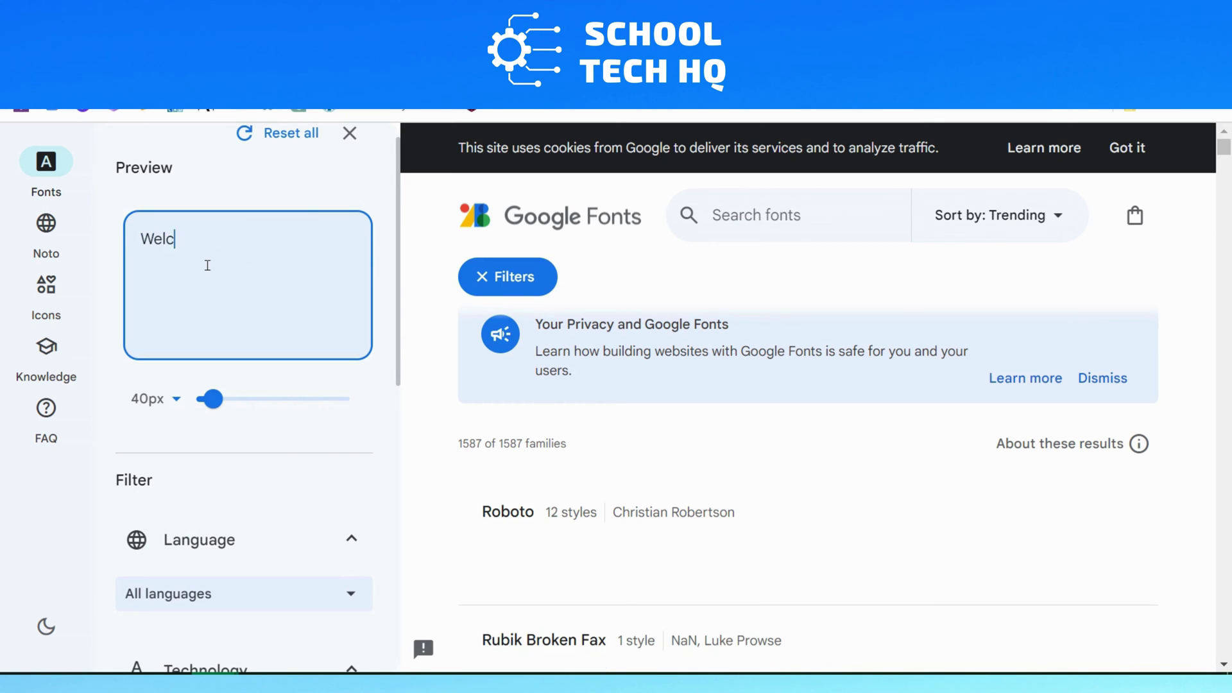
pyautogui.write('ome to School Tech HQ.')
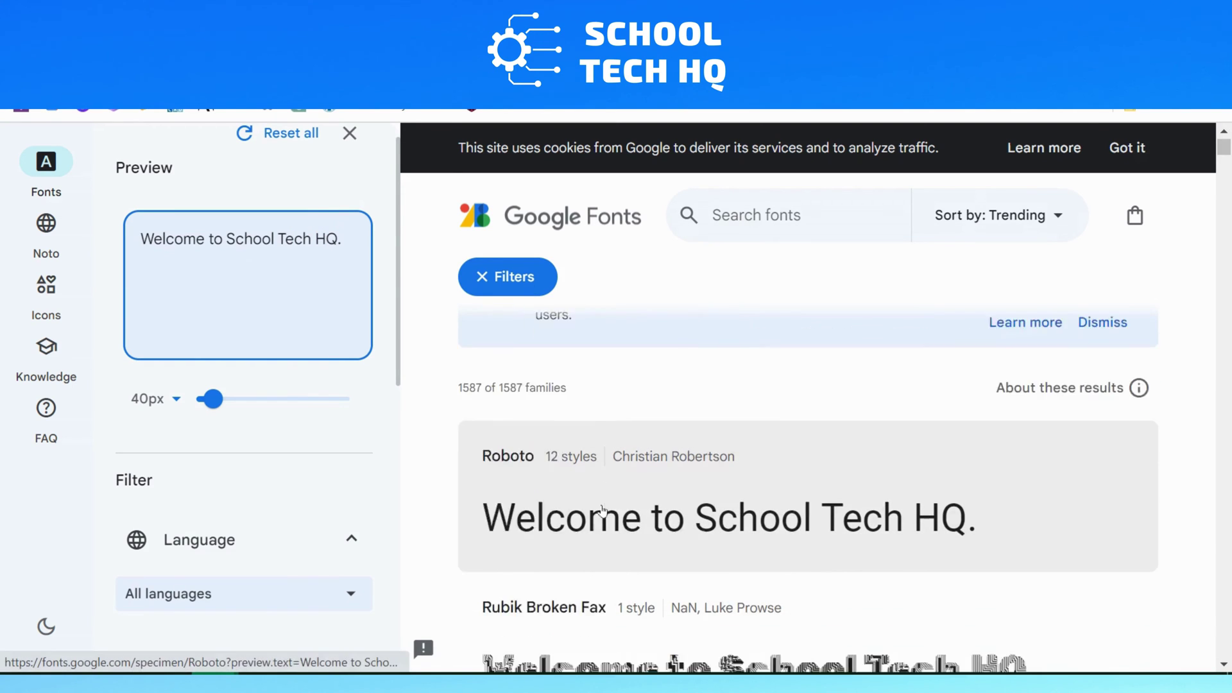
pyautogui.scroll(-4, 606, 523)
pyautogui.scroll(-4, 602, 512)
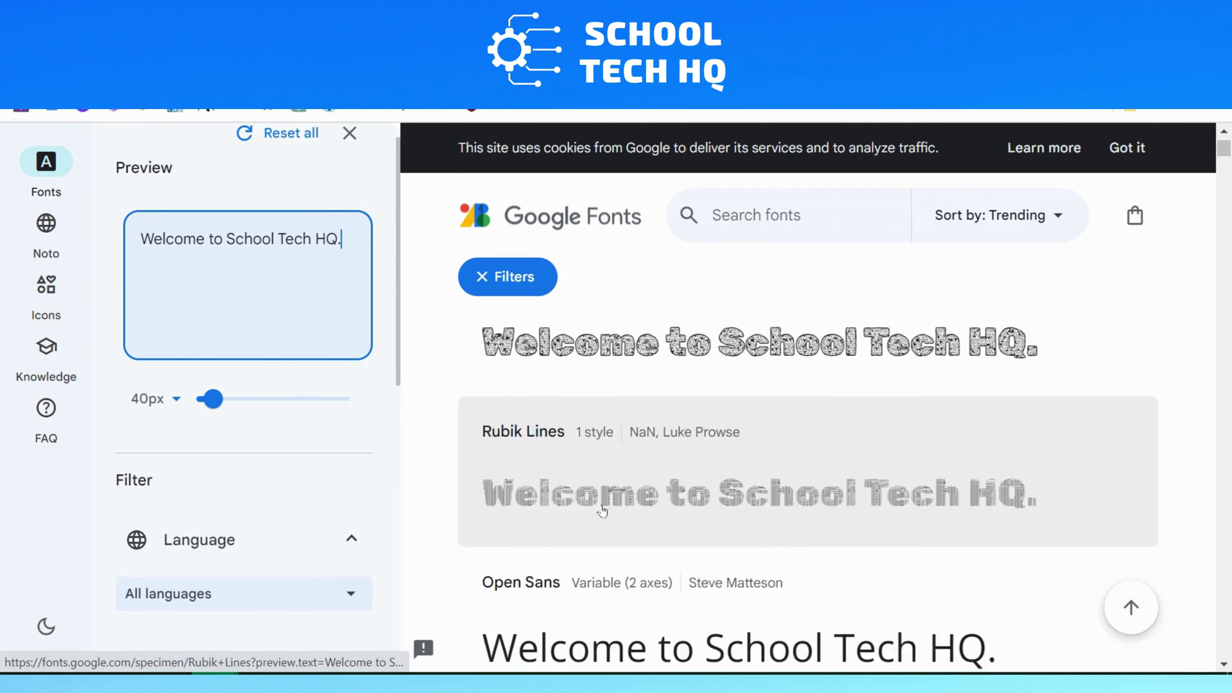
pyautogui.scroll(-2, 257, 494)
pyautogui.scroll(-3, 257, 495)
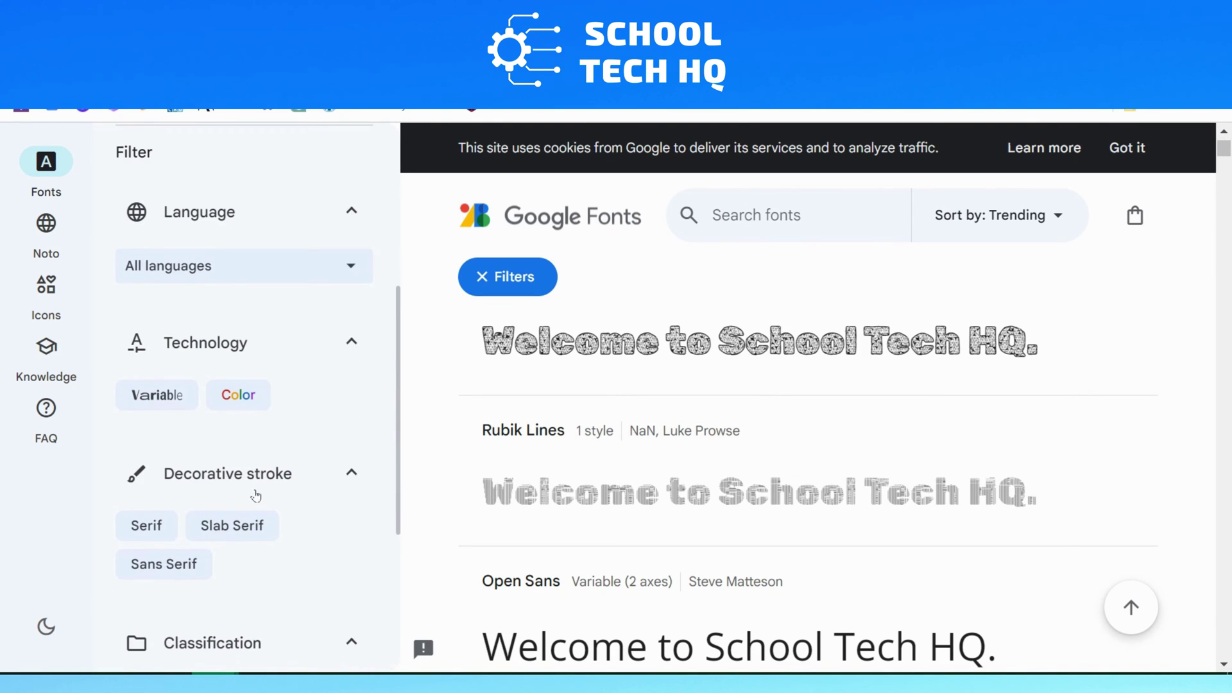
# Filter Google Fonts to variable Handwriting fonts and adjust the number of styles
pyautogui.click(169, 401)
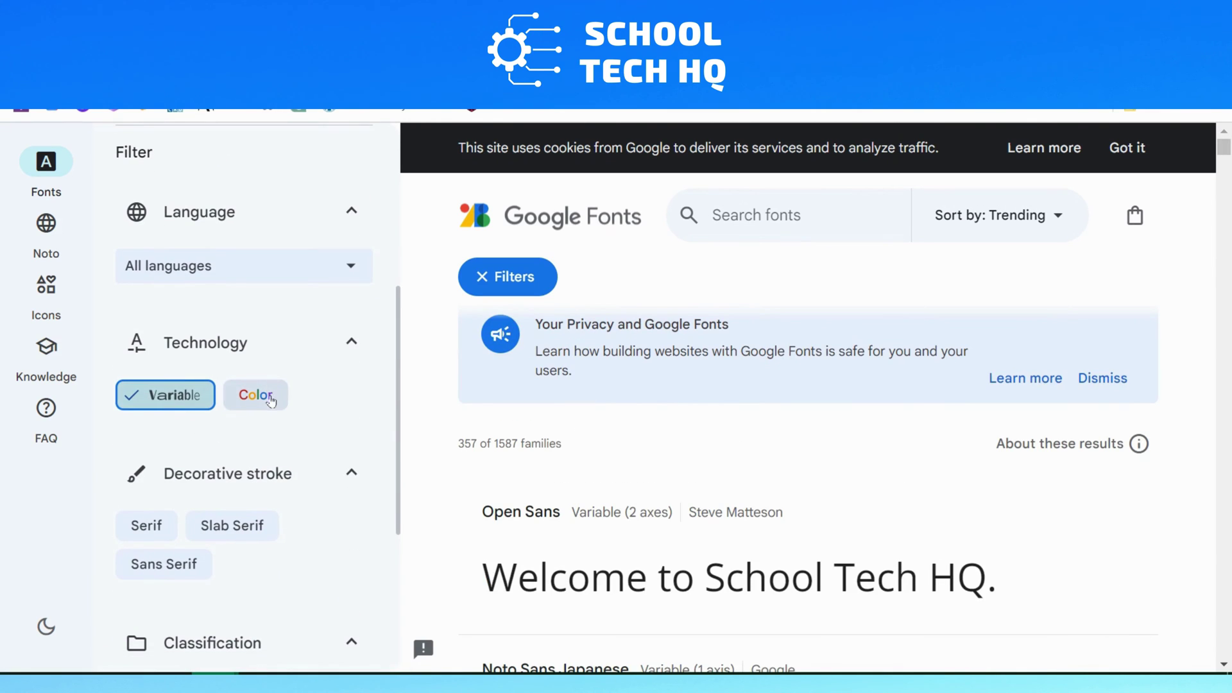
pyautogui.scroll(-3, 217, 513)
pyautogui.scroll(-2, 218, 510)
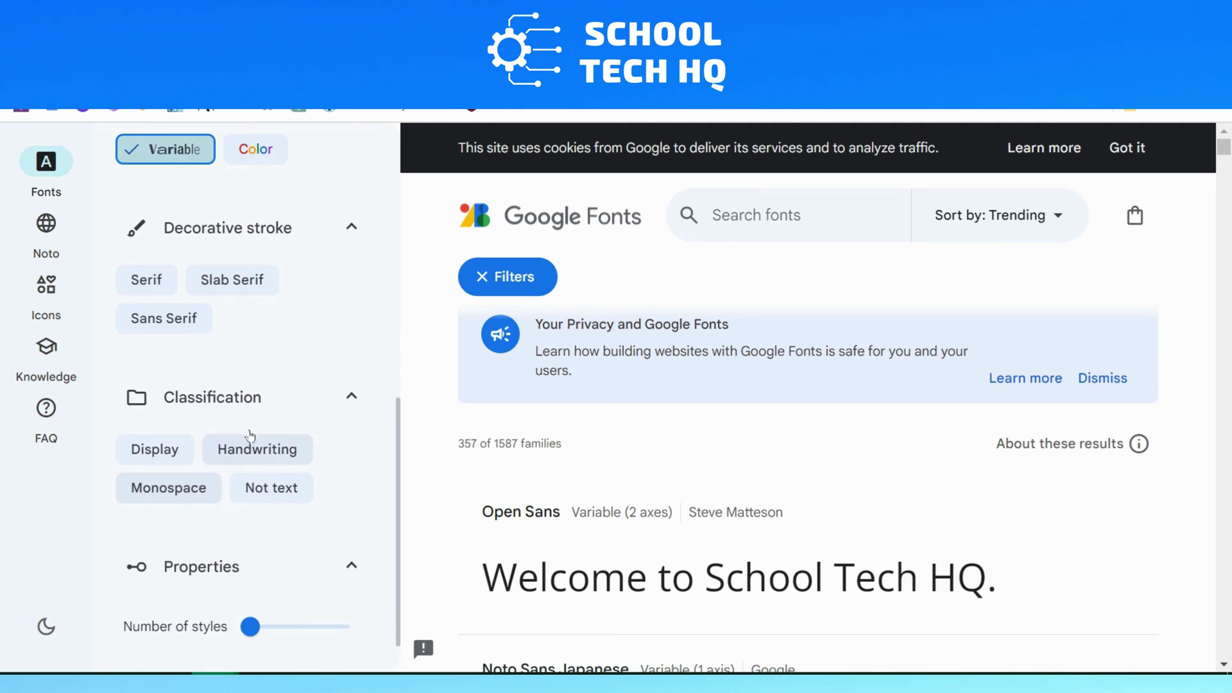
pyautogui.click(256, 446)
pyautogui.scroll(-1, 237, 532)
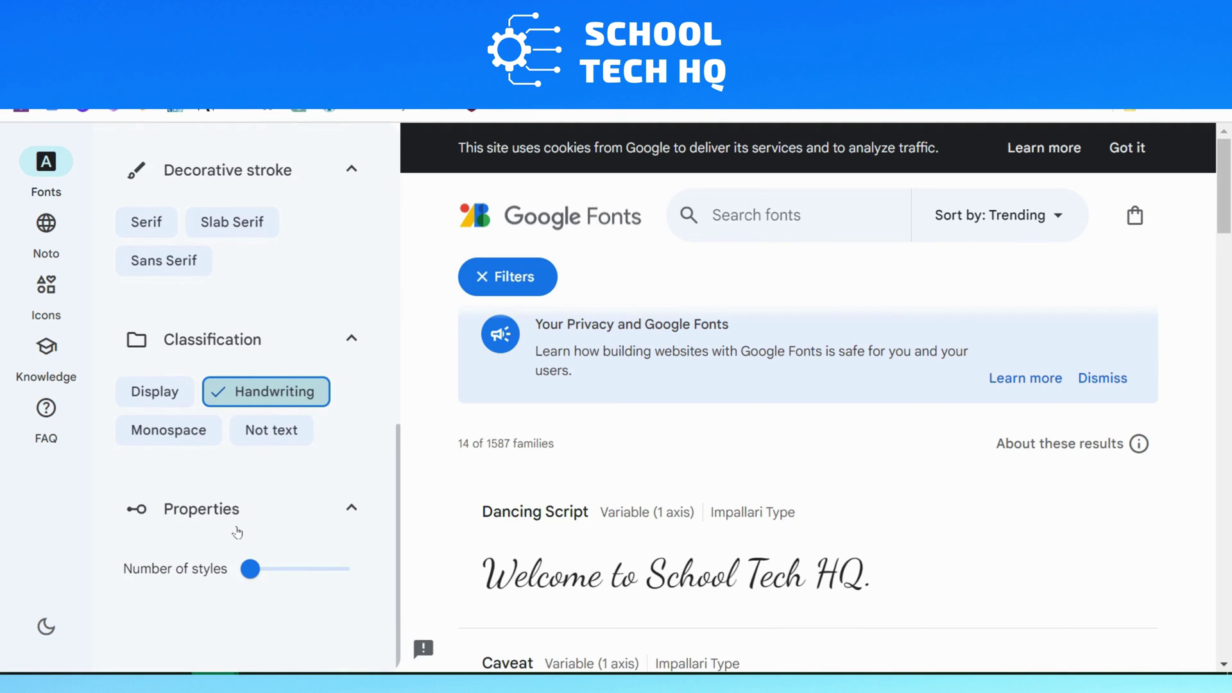
pyautogui.moveTo(251, 569)
pyautogui.mouseDown()
pyautogui.moveTo(348, 573)
pyautogui.moveTo(252, 571)
pyautogui.moveTo(246, 584)
pyautogui.mouseUp()
# Scroll the filtered handwriting font list down to Patrick Hand
pyautogui.scroll(-5, 525, 523)
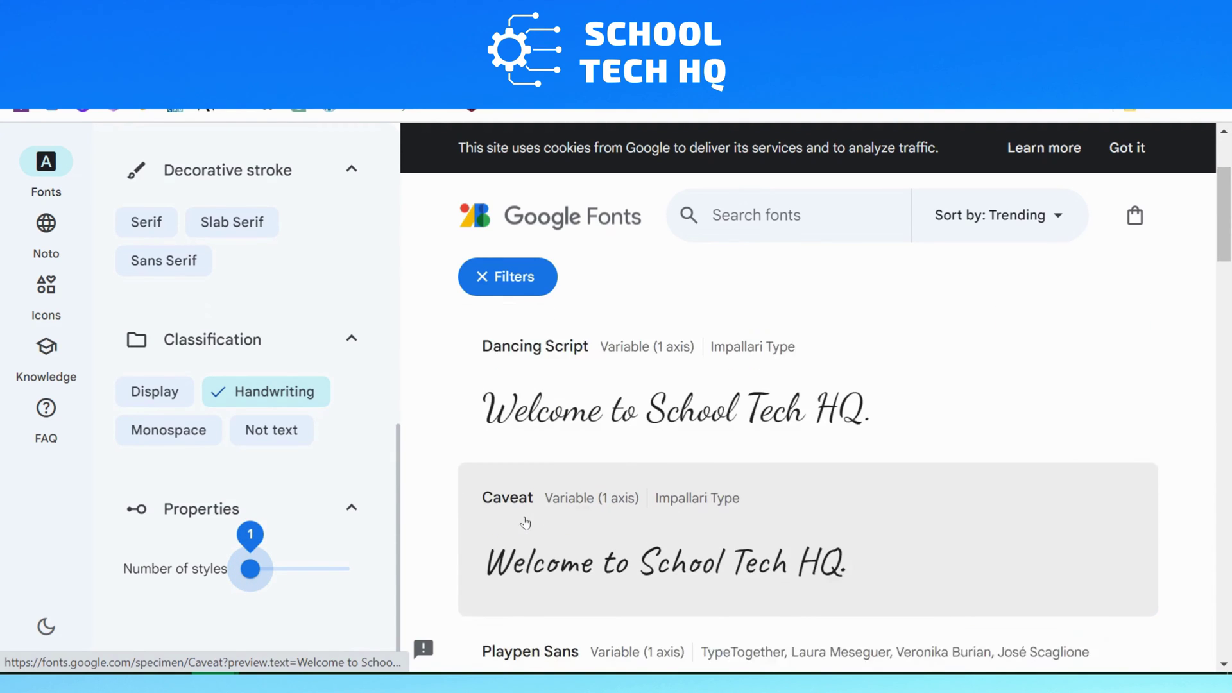
pyautogui.scroll(-4, 525, 523)
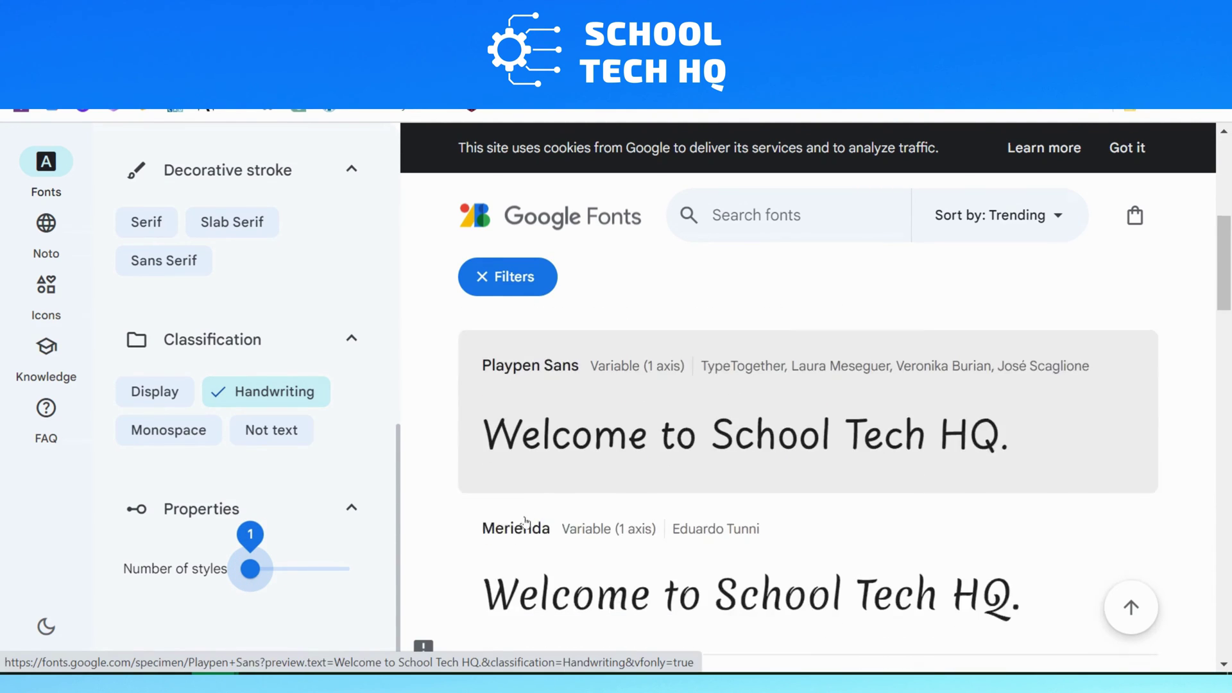
pyautogui.scroll(-3, 525, 523)
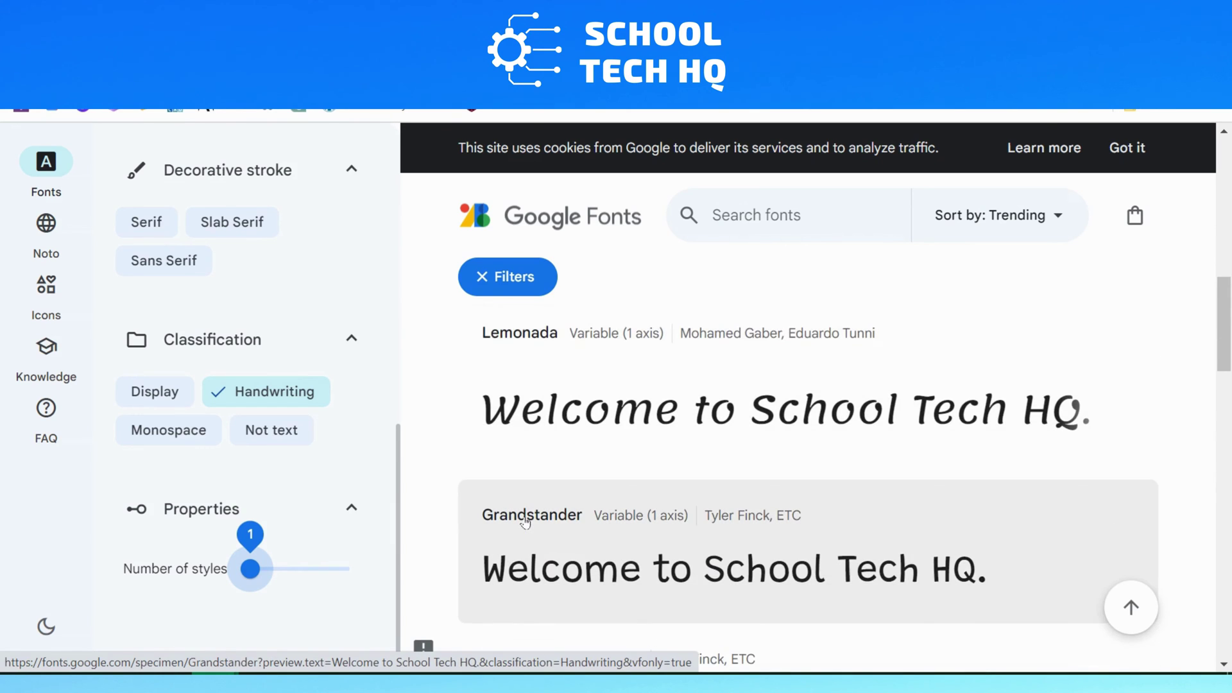
pyautogui.scroll(-1, 526, 523)
pyautogui.scroll(2, 531, 523)
pyautogui.scroll(3, 532, 520)
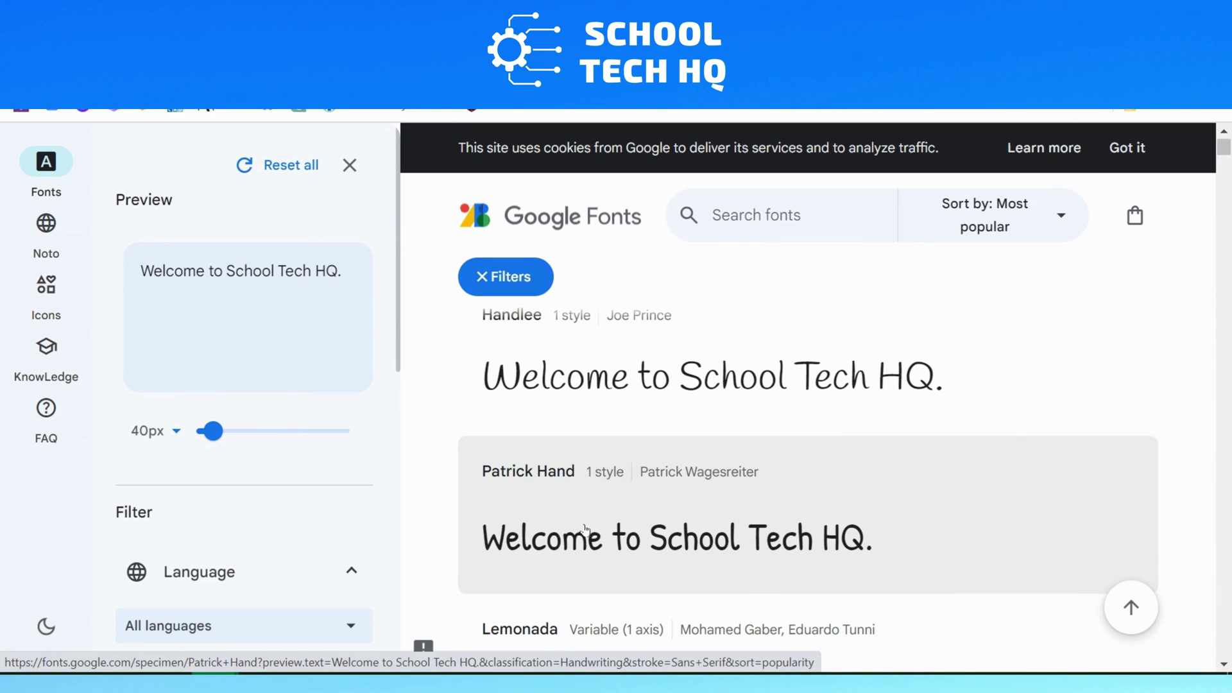
# Review the Patrick Hand specimen samples and download the Patrick Hand family
pyautogui.click(580, 527)
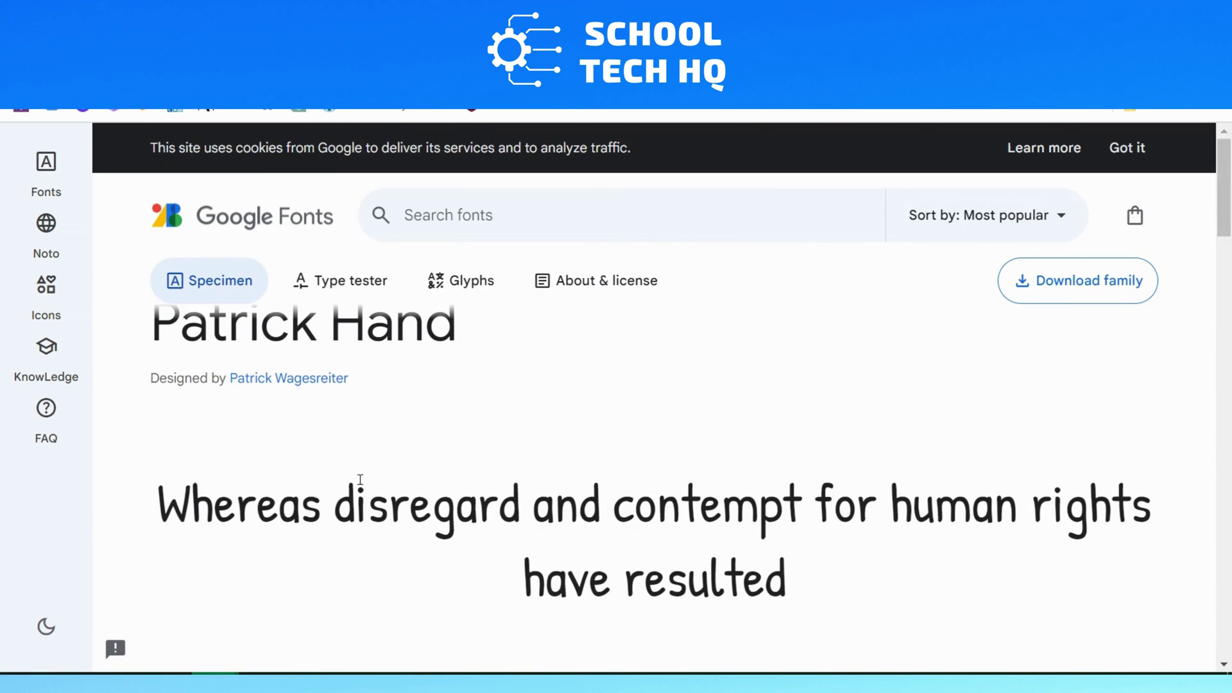
pyautogui.scroll(-6, 355, 488)
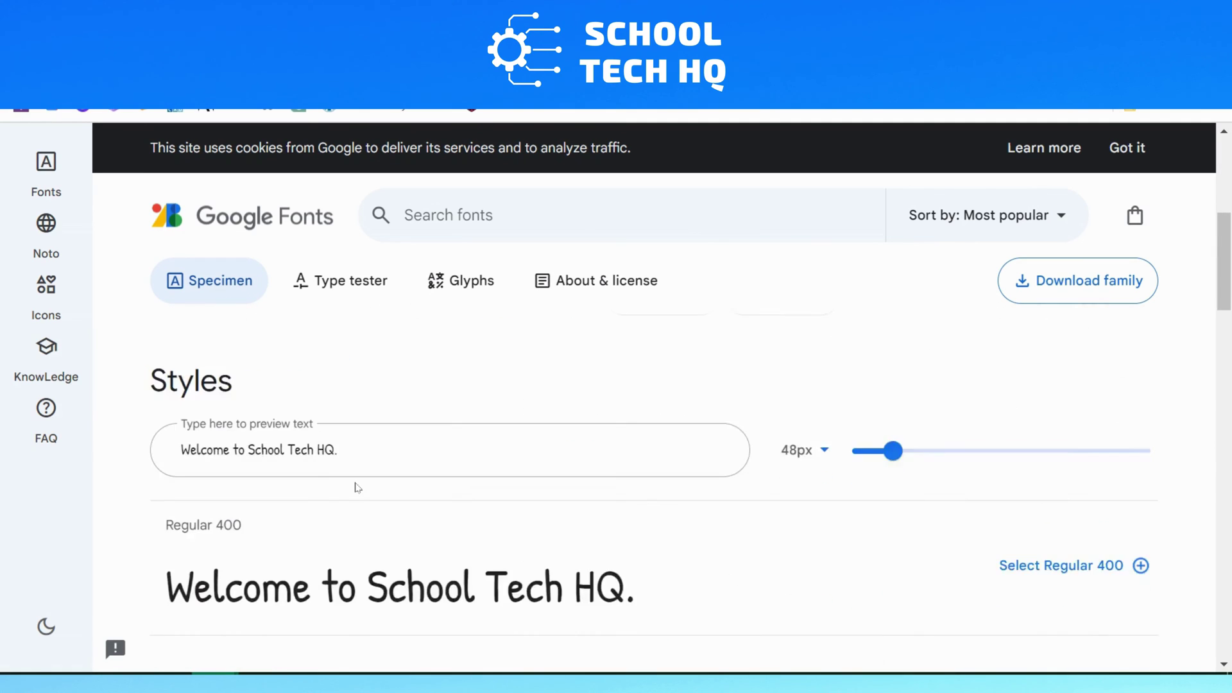
pyautogui.scroll(-5, 358, 488)
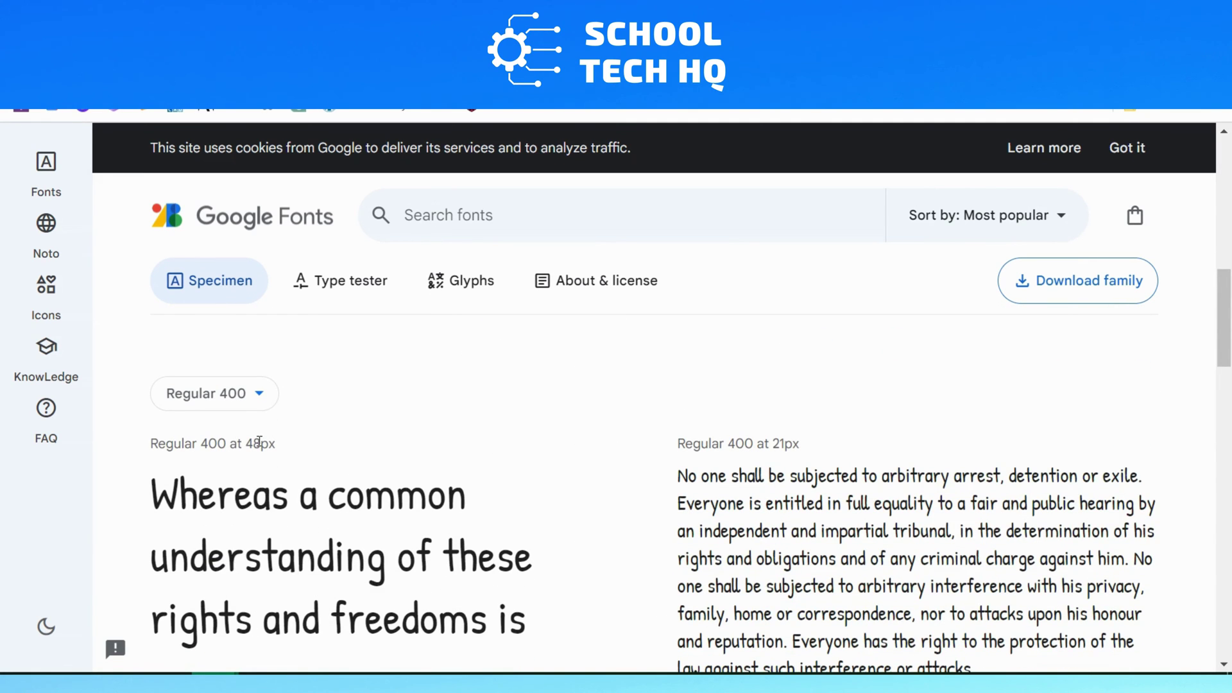
pyautogui.scroll(-1, 383, 536)
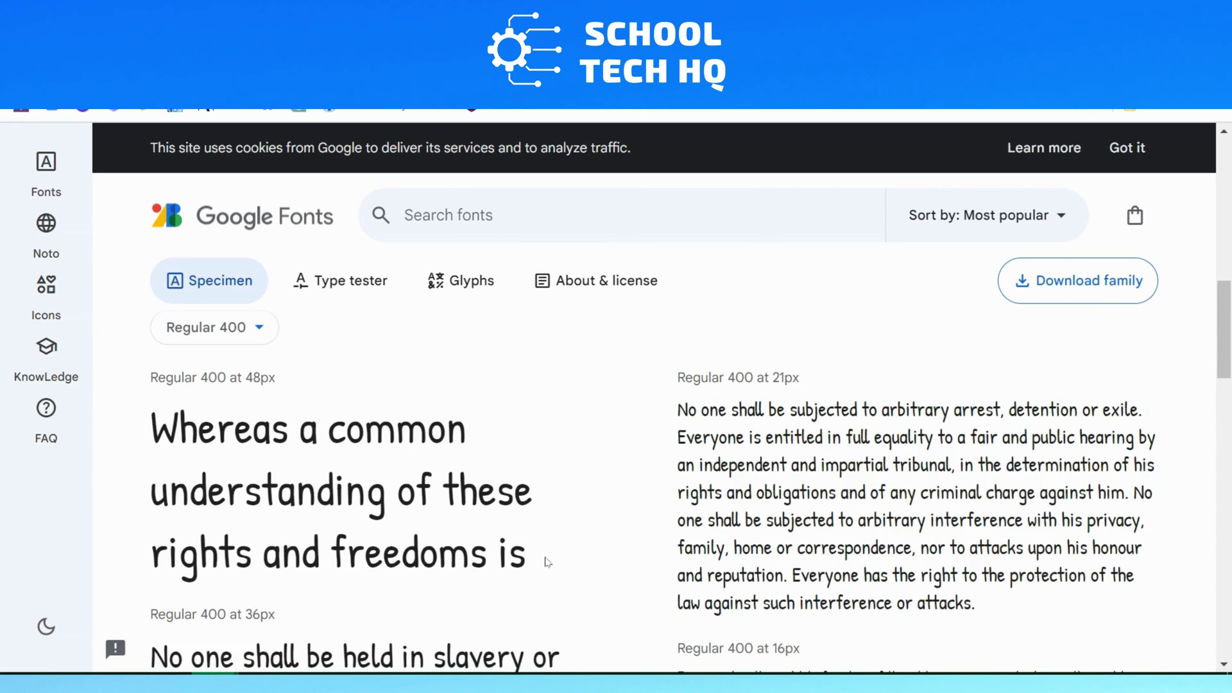
pyautogui.scroll(-5, 544, 559)
pyautogui.scroll(-7, 543, 553)
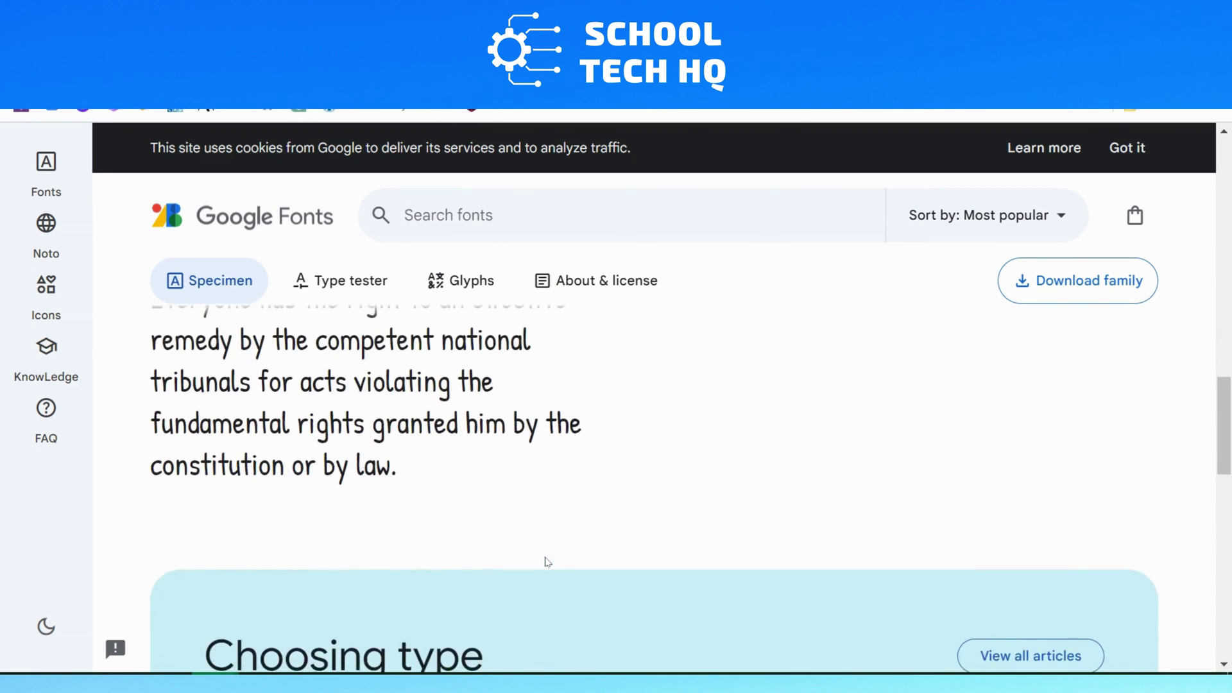
pyautogui.scroll(13, 545, 558)
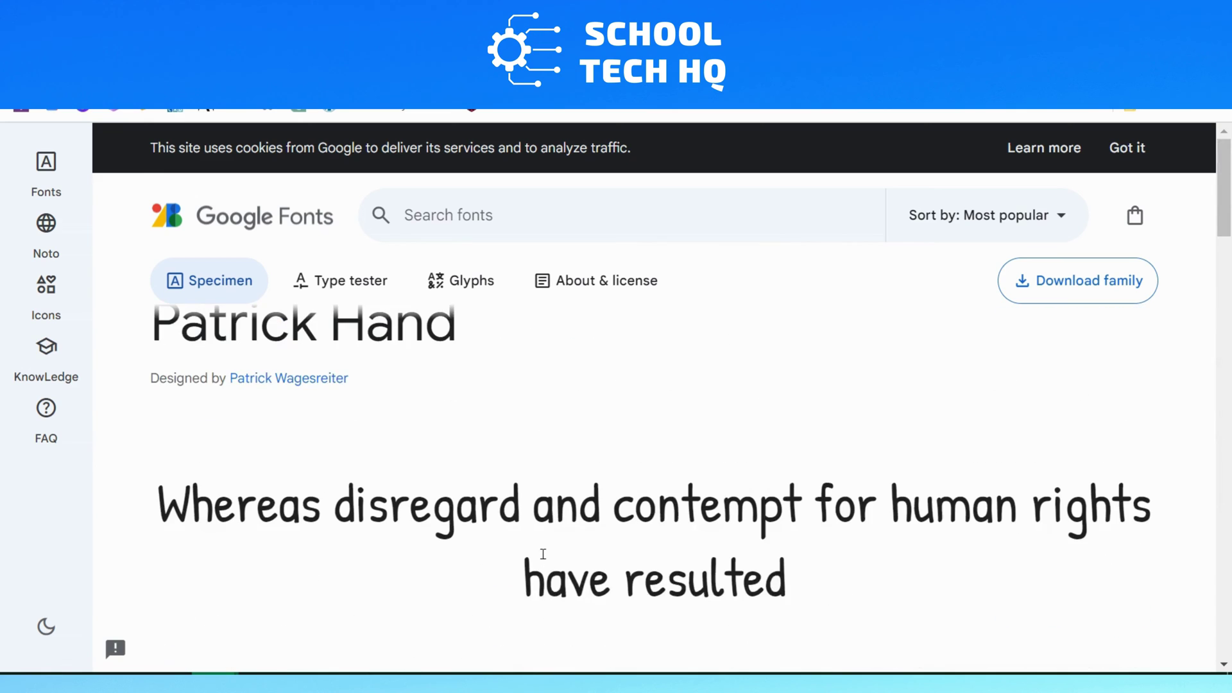
pyautogui.scroll(-1, 547, 563)
pyautogui.scroll(1, 547, 562)
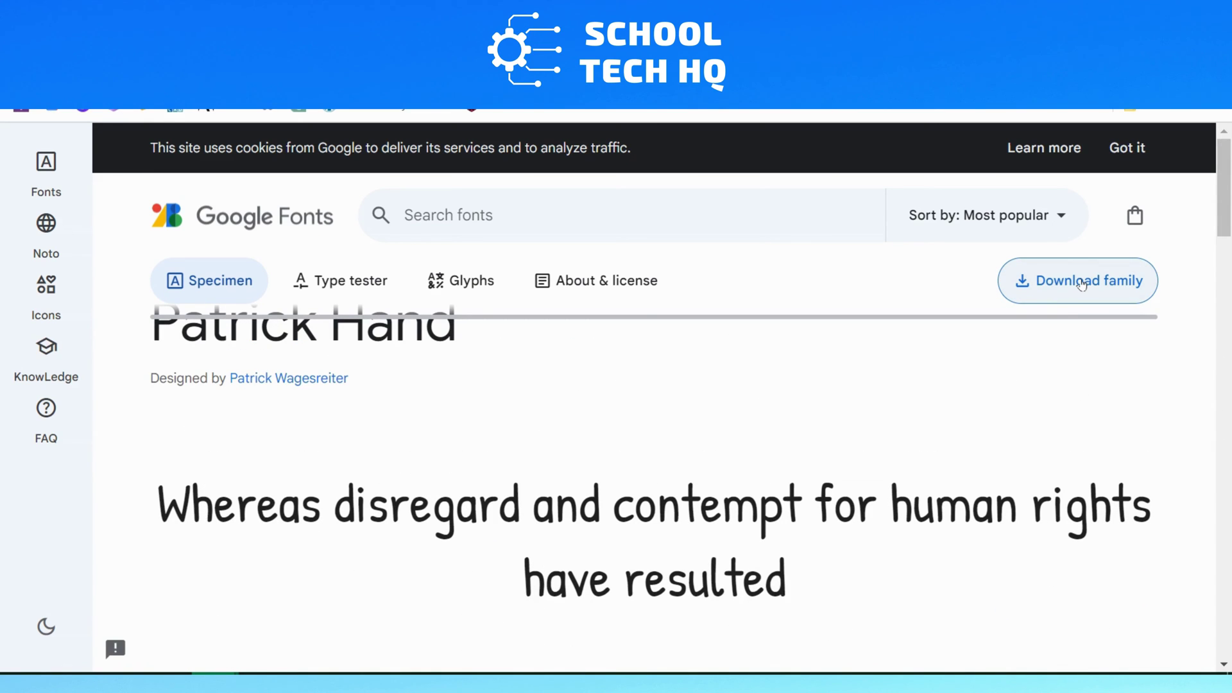
pyautogui.click(1068, 289)
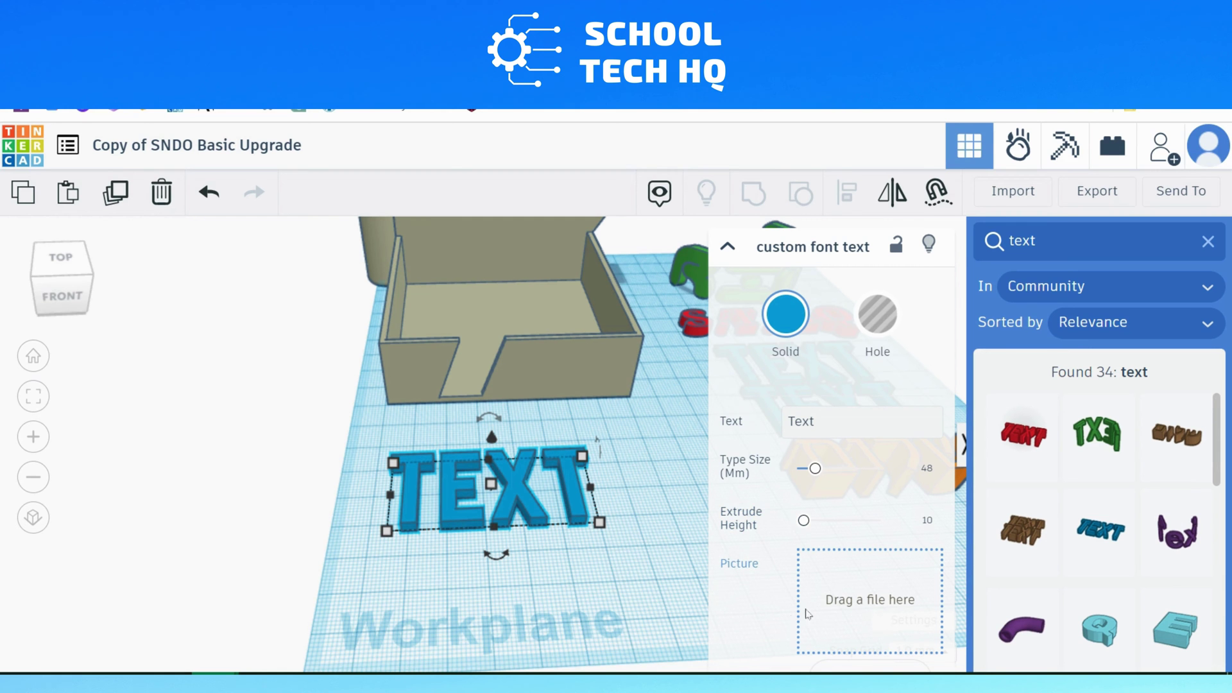
# Choose a font file for the custom font text shape via its Picture link
pyautogui.click(768, 555)
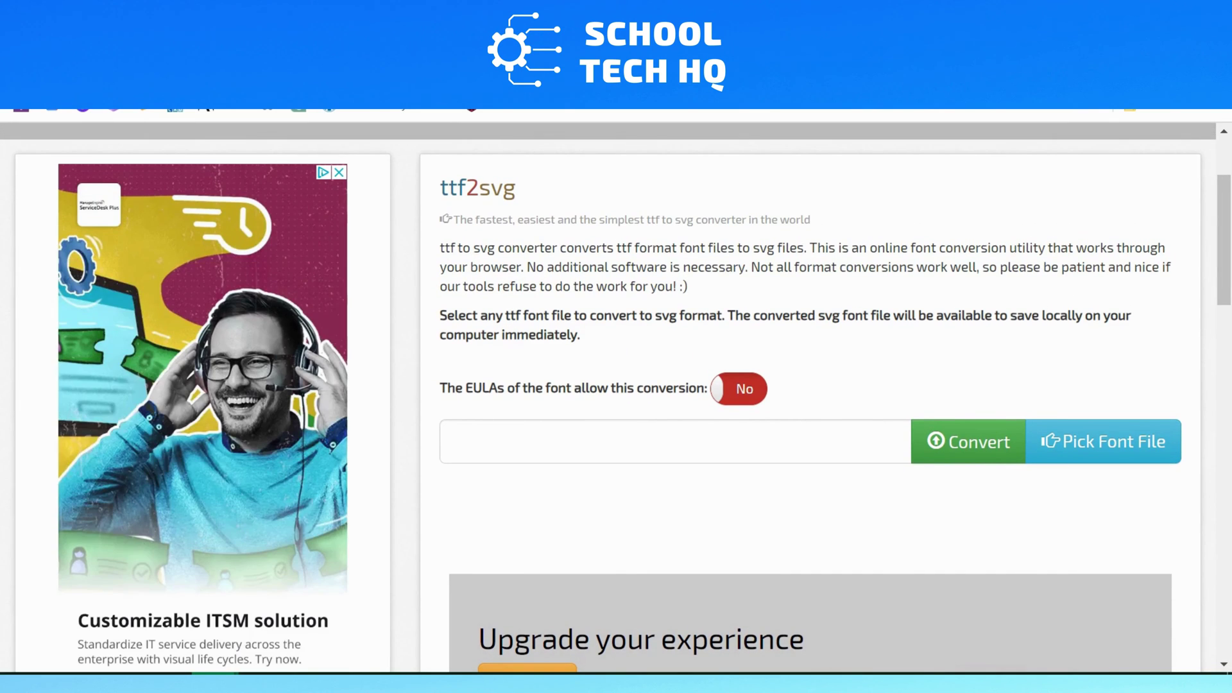
# Search the web for 'ttf to svg' and browse the converter results
pyautogui.scroll(-1, 542, 365)
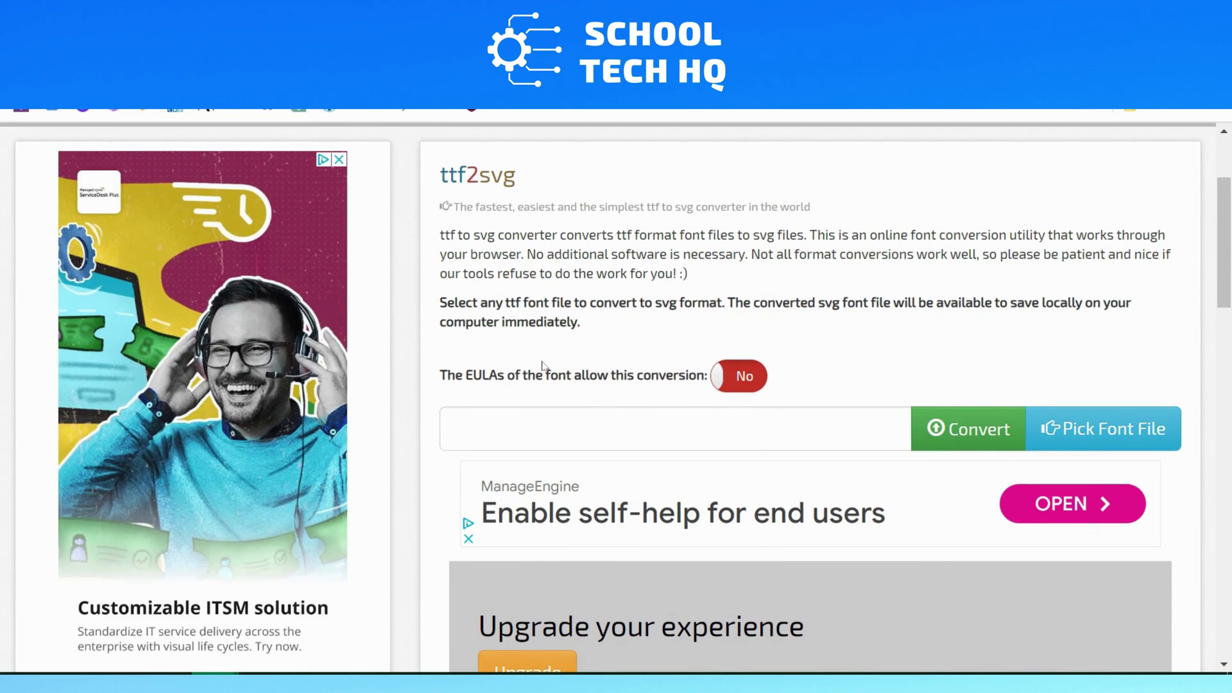
pyautogui.scroll(1, 543, 366)
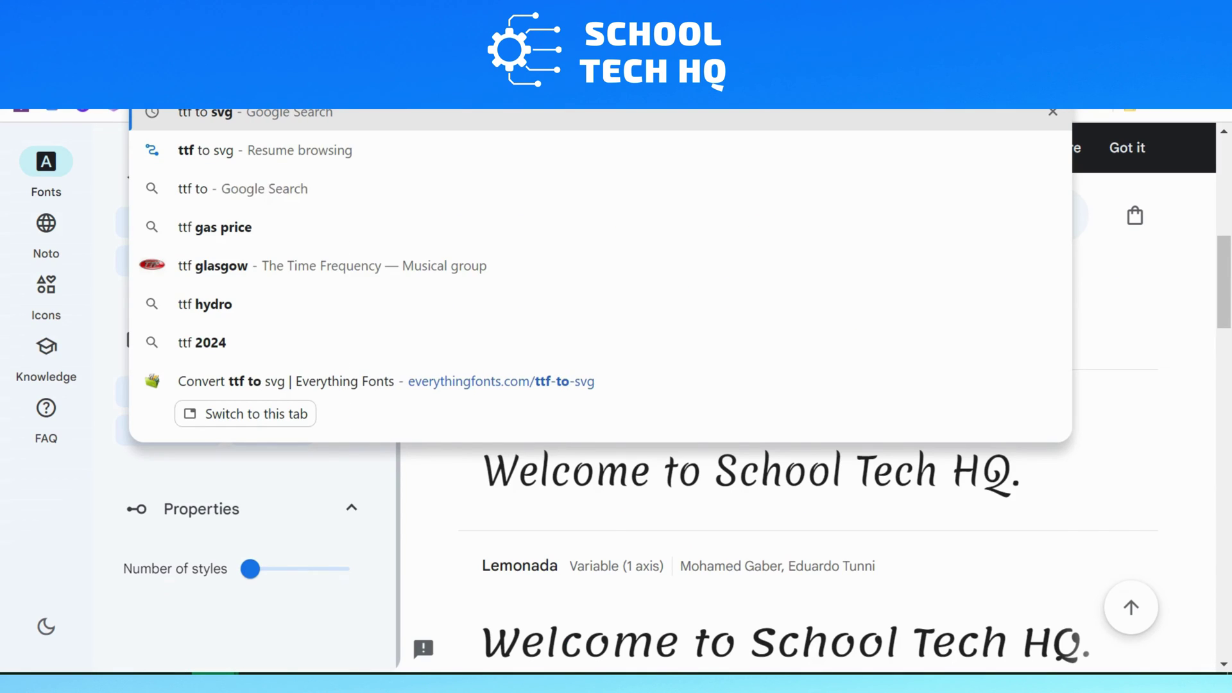
pyautogui.write('to svg')
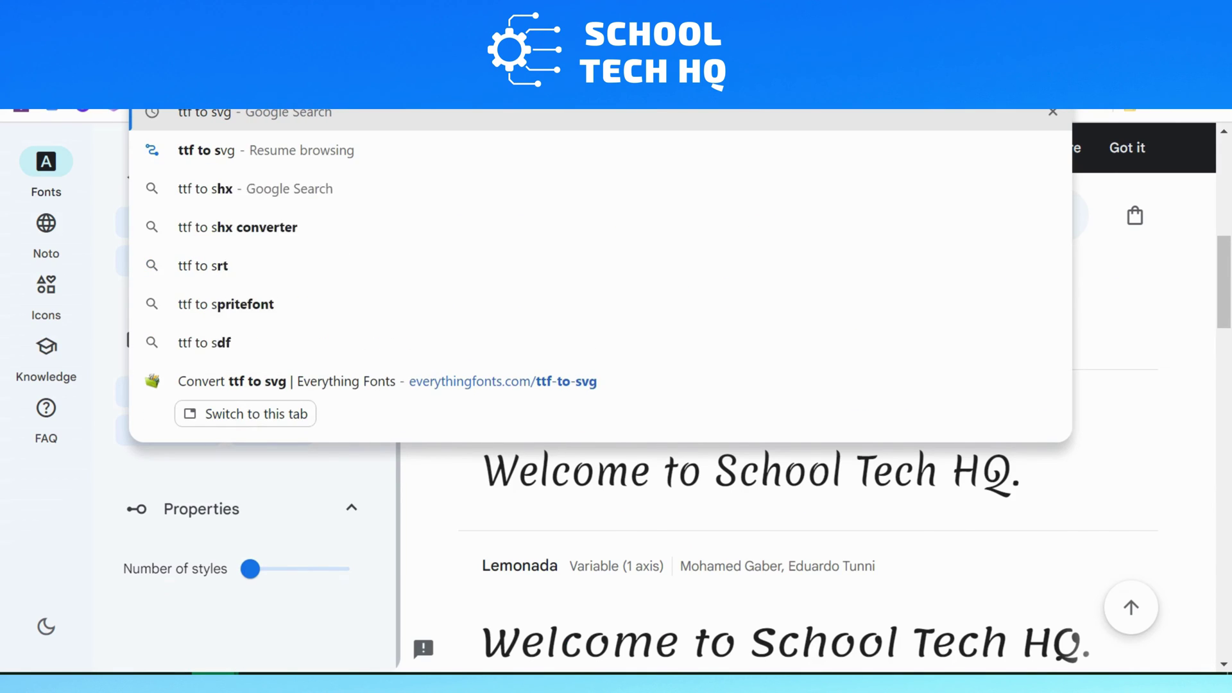
pyautogui.press('Return')
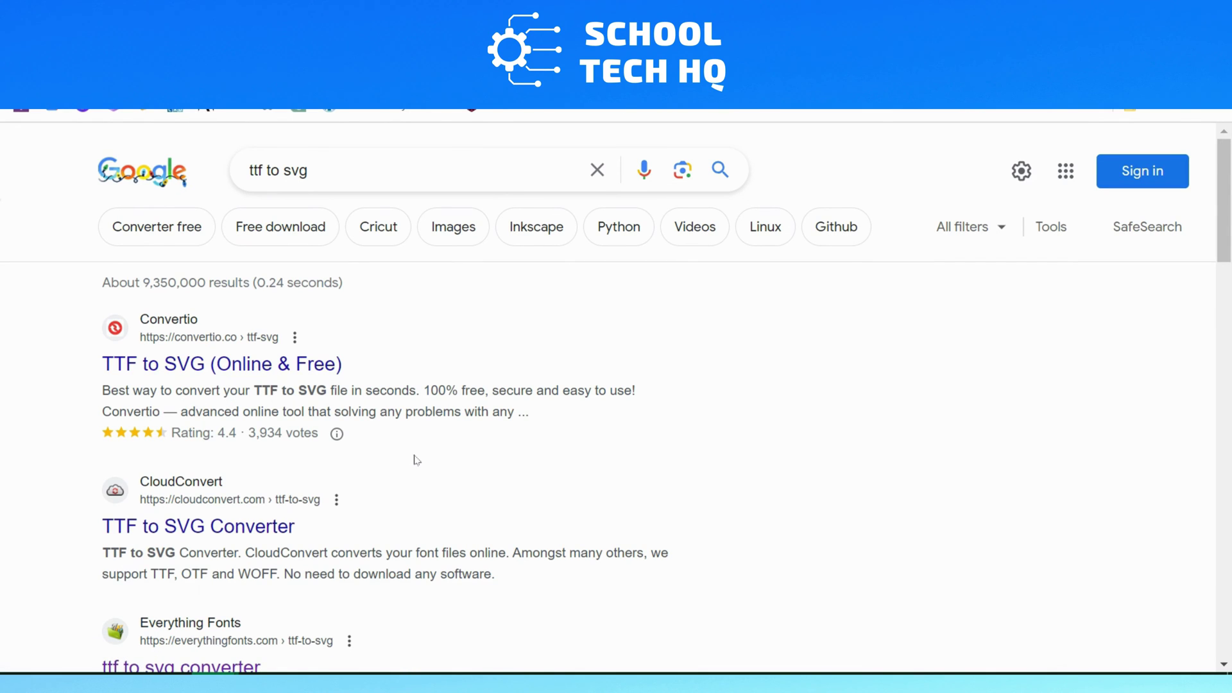
pyautogui.scroll(-3, 414, 459)
pyautogui.scroll(2, 412, 452)
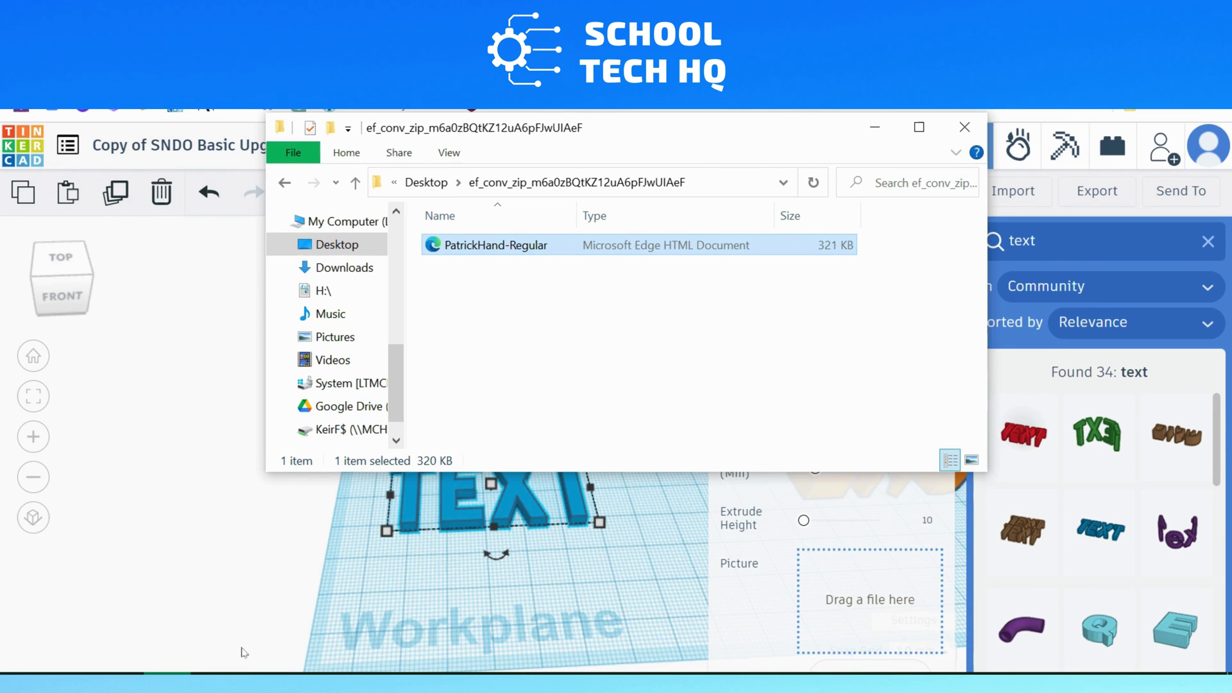
# Load the PatrickHand-Regular font file into the custom font text's picture drop zone
pyautogui.moveTo(489, 249); pyautogui.dragTo(834, 597)
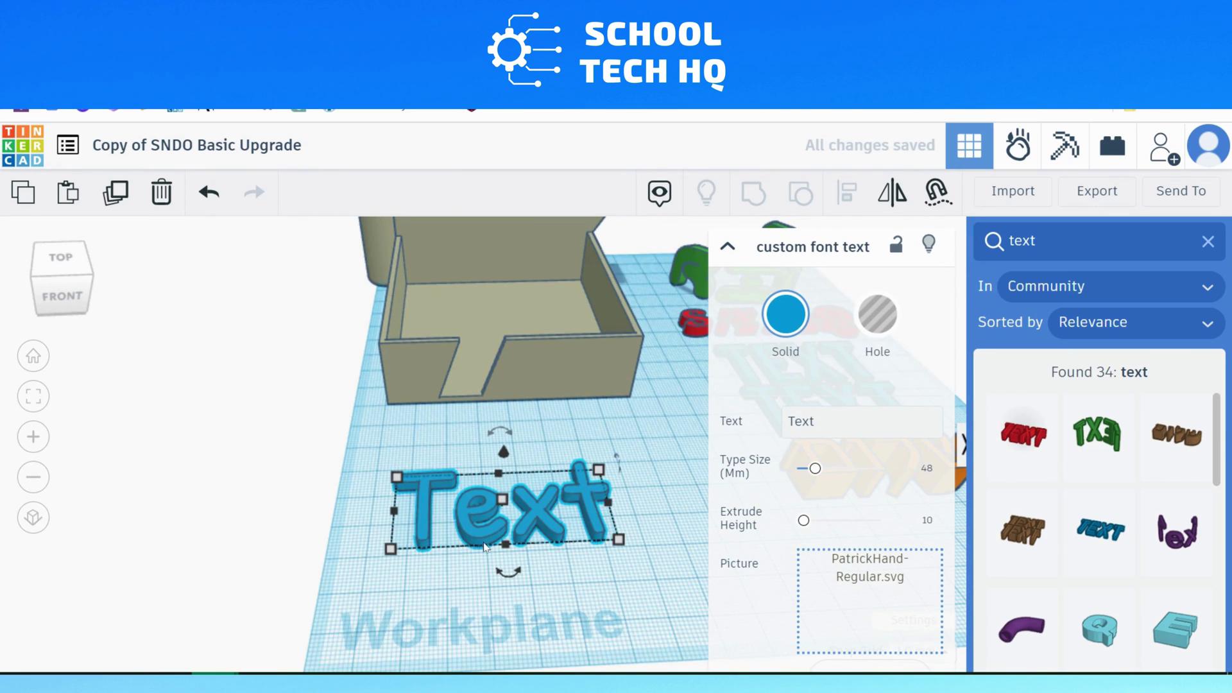
# Change the text shape's wording from 'Text' to 'School Tech HQ'
pyautogui.click(833, 408)
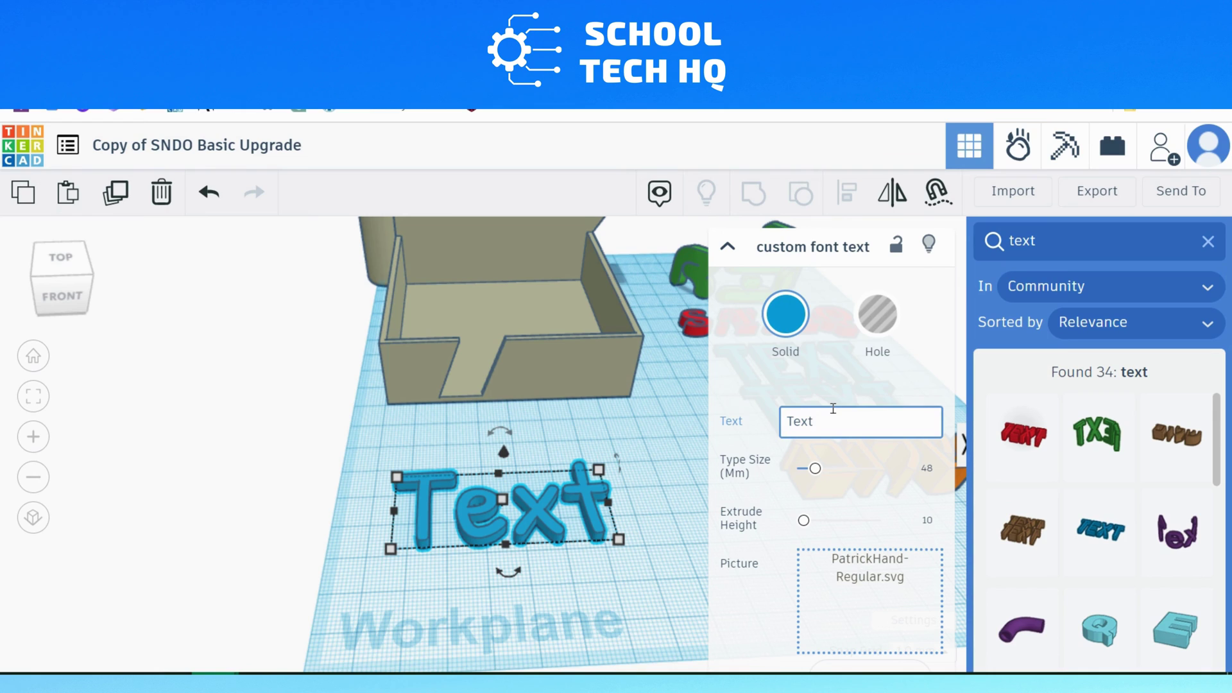
pyautogui.press('BackSpace')
pyautogui.press('BackSpace')
pyautogui.press('BackSpace')
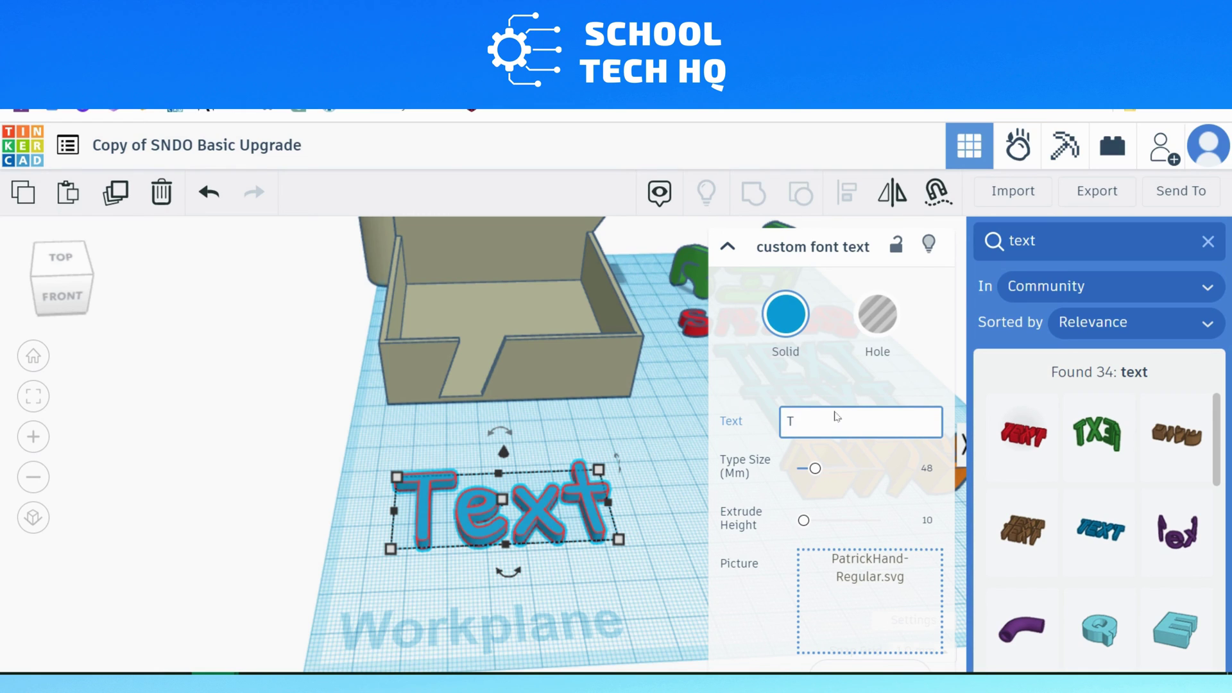
pyautogui.write('School Tech HQ')
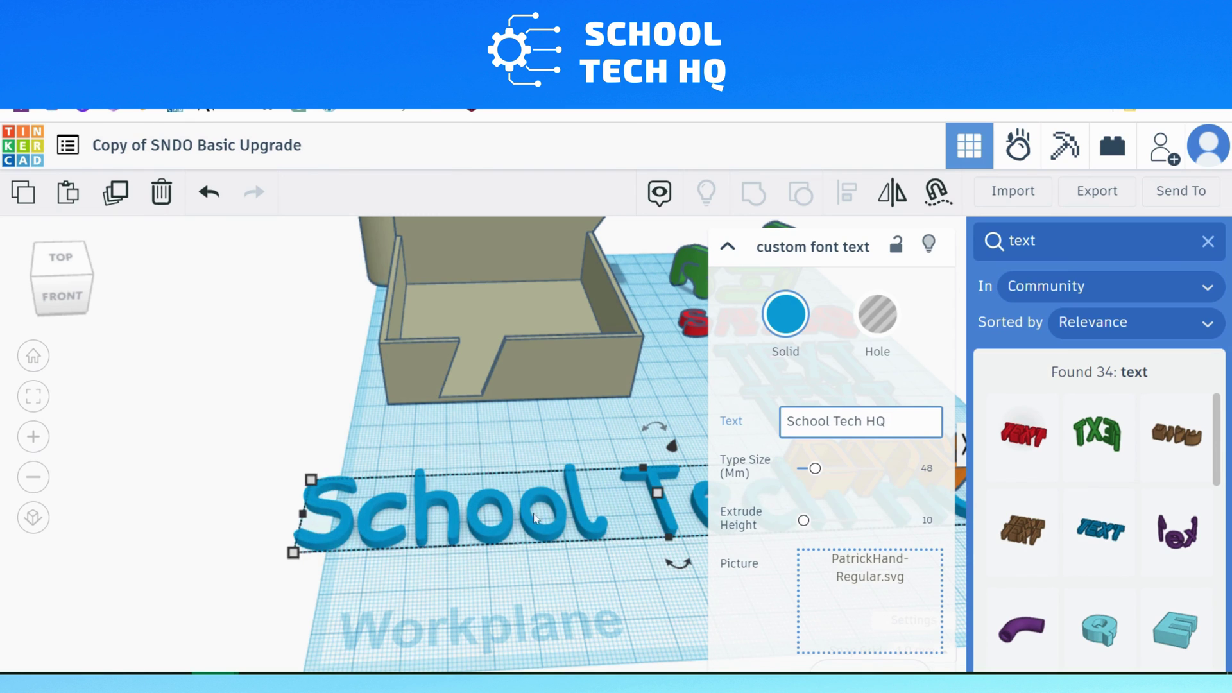
pyautogui.press('BackSpace')
pyautogui.write('Q')
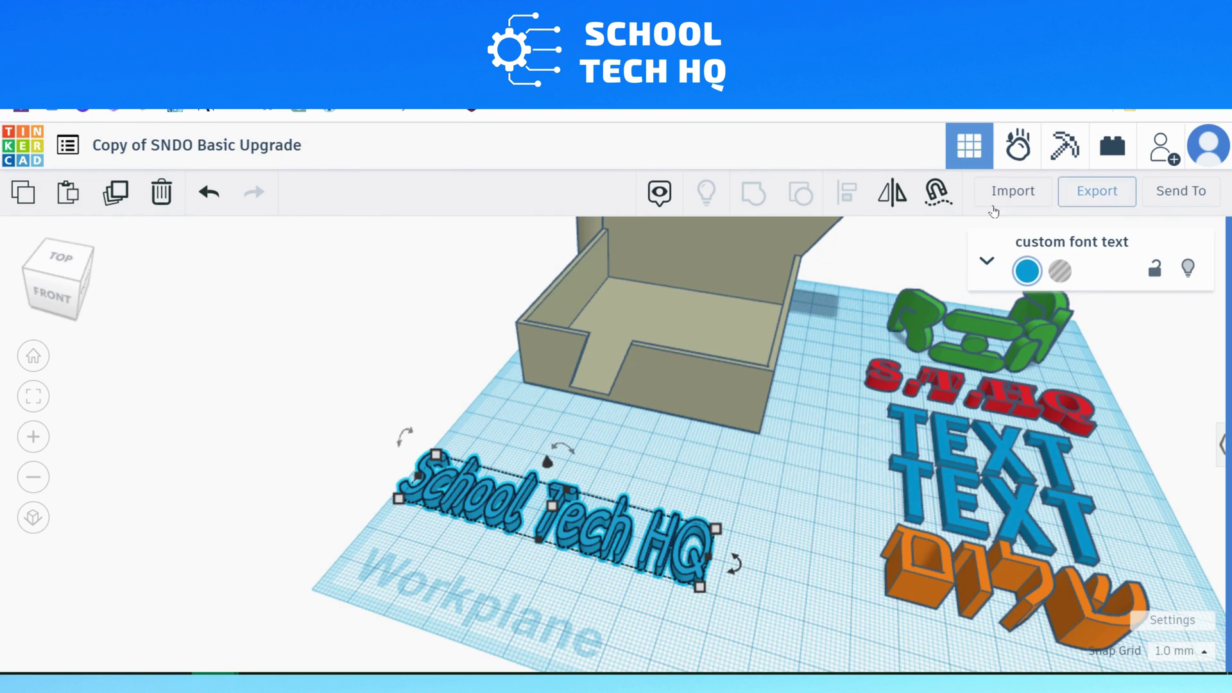
# With Cruise enabled, place the School Tech HQ text against the box's back wall
pyautogui.click(941, 205)
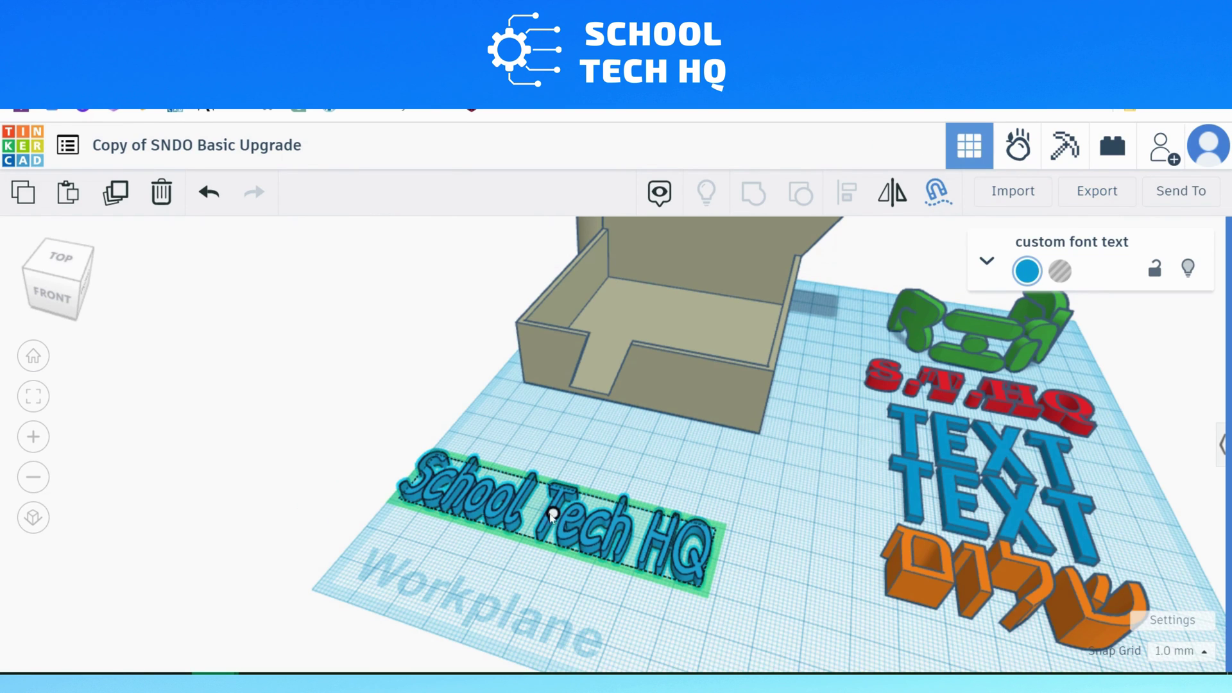
pyautogui.moveTo(553, 514); pyautogui.dragTo(613, 312)
pyautogui.scroll(2, 613, 314)
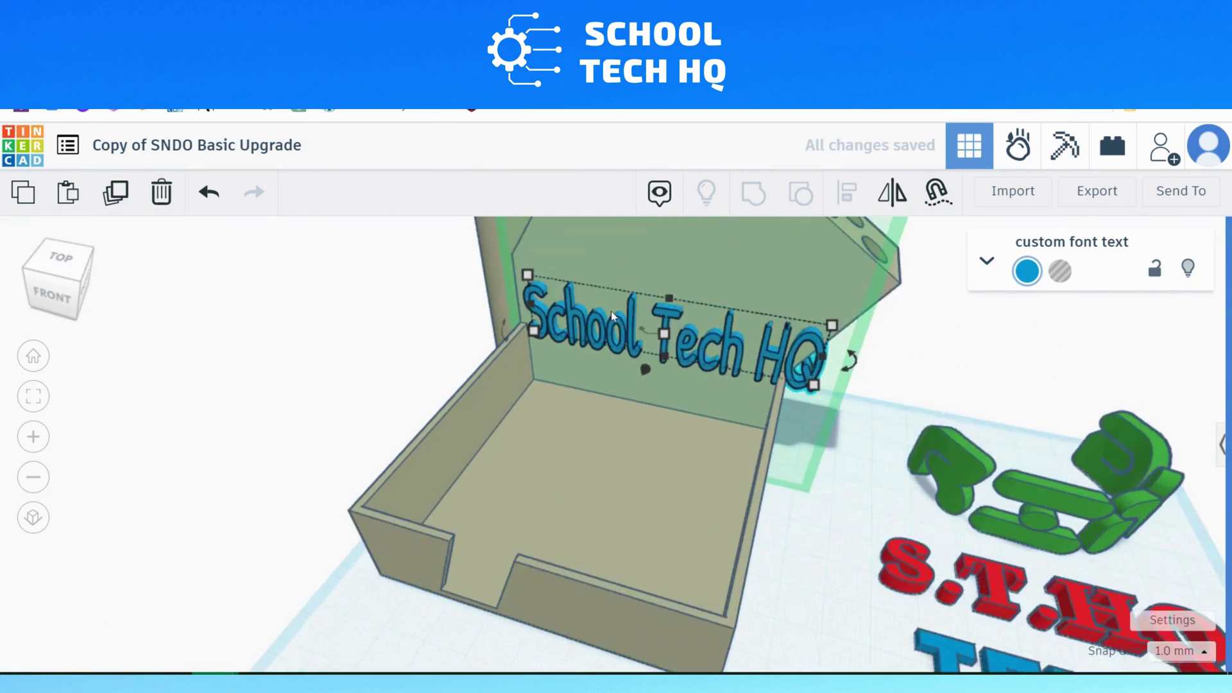
pyautogui.scroll(2, 613, 314)
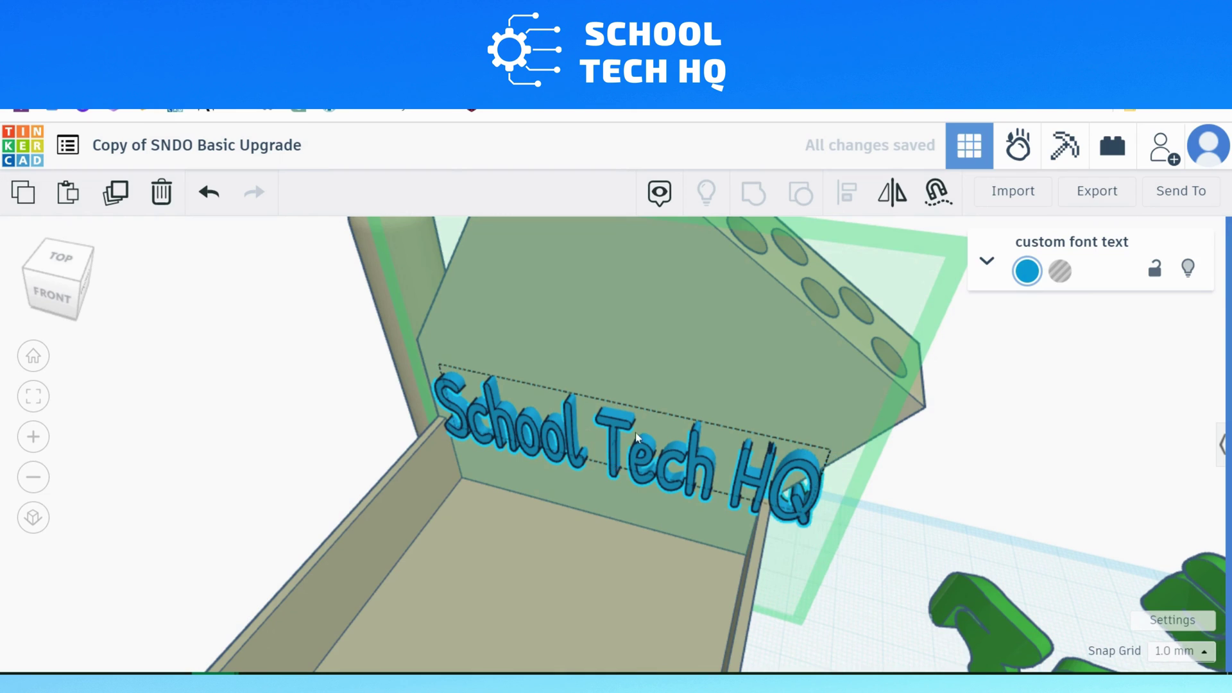